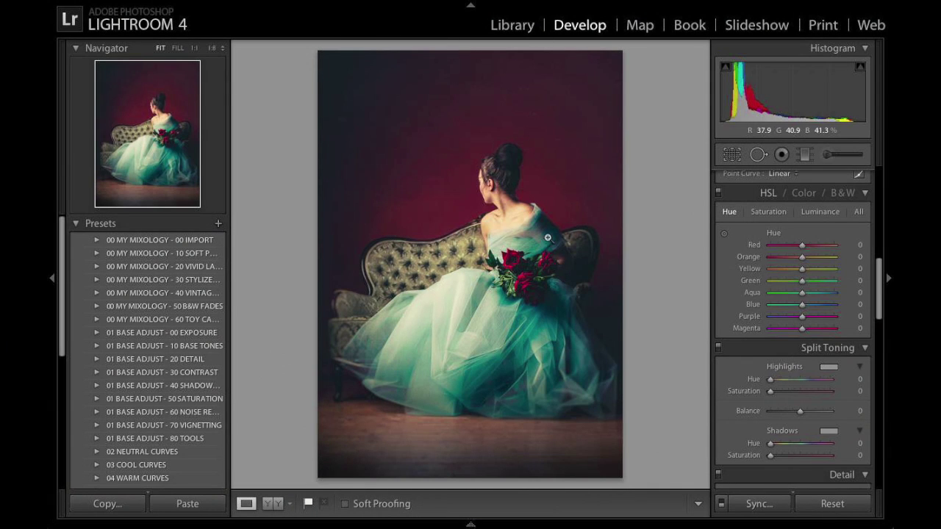
Toggle Before/After against the original, then reset all develop settings with Ctrl+Shift+R.
key("backslash")
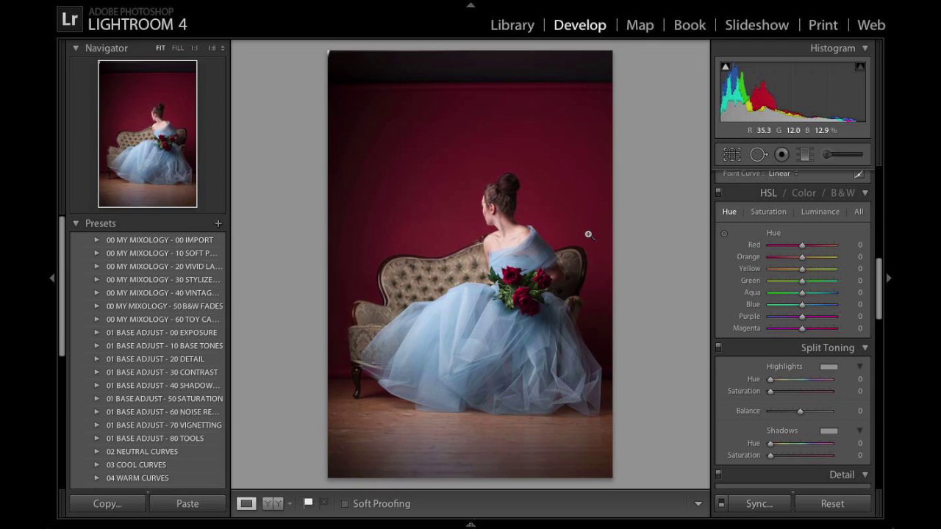
key("backslash")
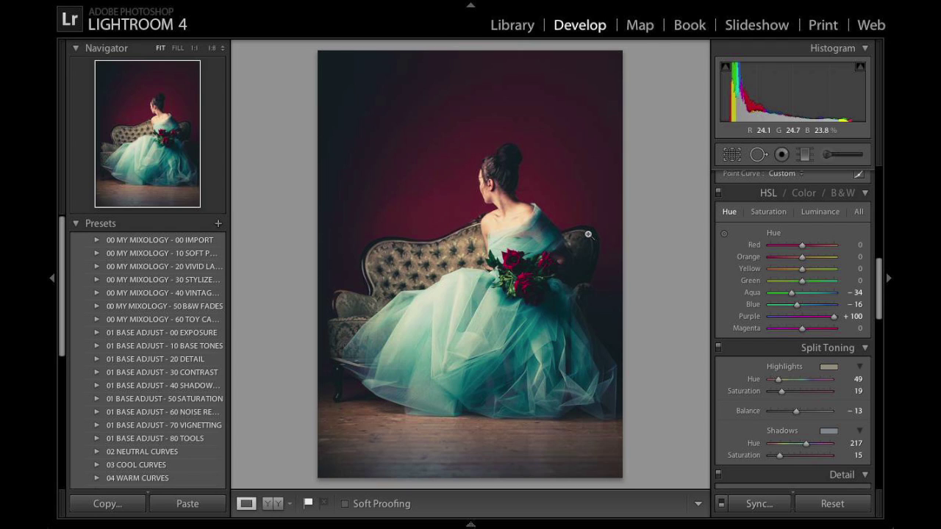
key("ctrl+shift+r")
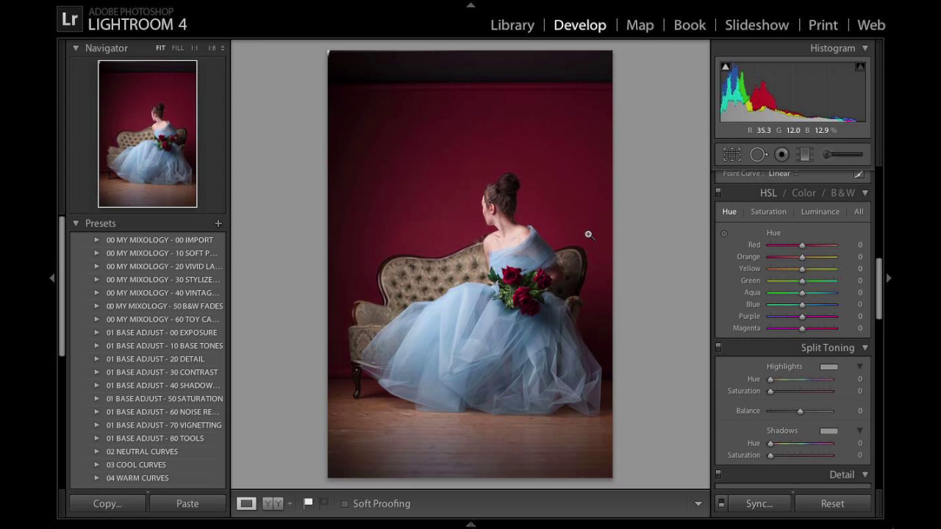
key("ctrl+z")
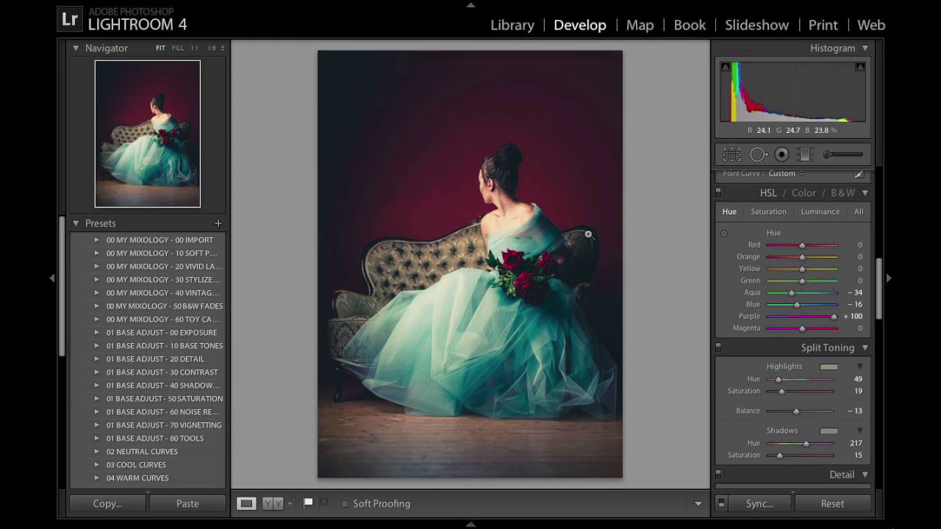
key("ctrl+shift+r")
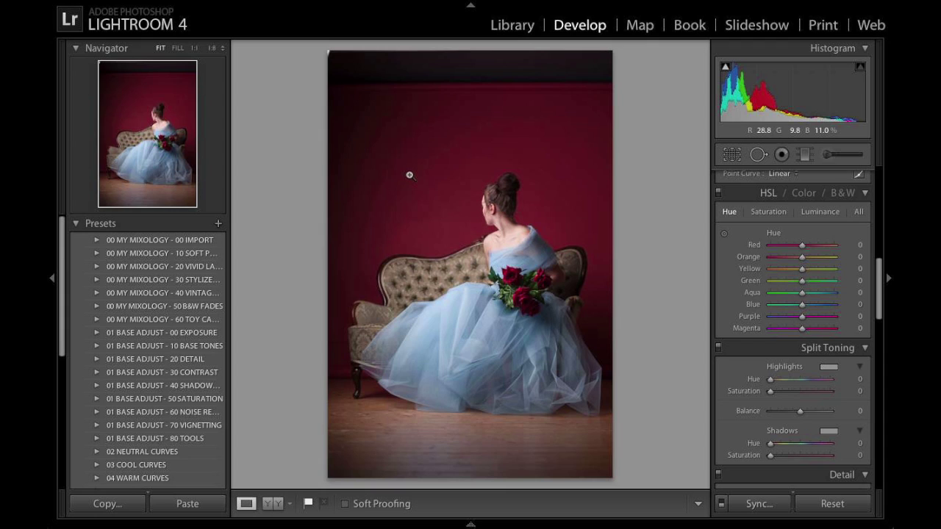
Apply the 00 Standard Import (Reset) preset, then 33 Light Contrast Boost.
left_click(96, 242)
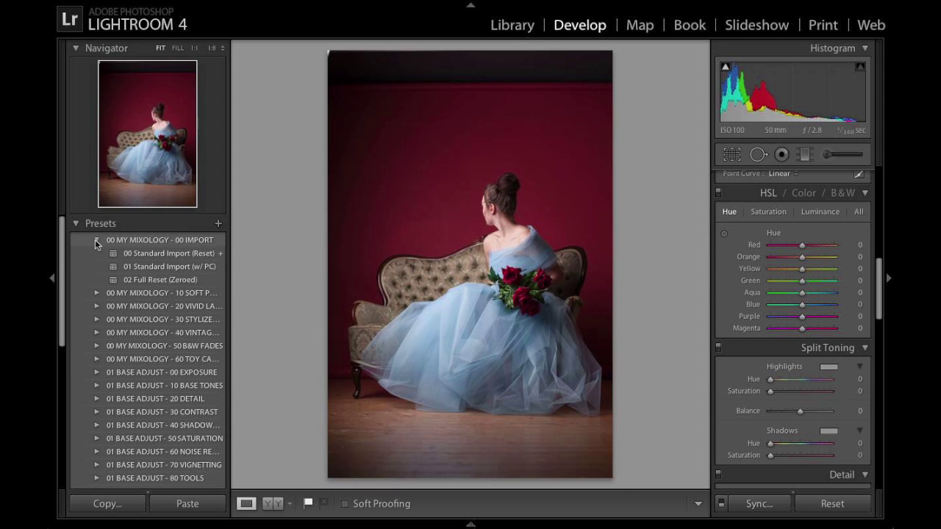
left_click(145, 254)
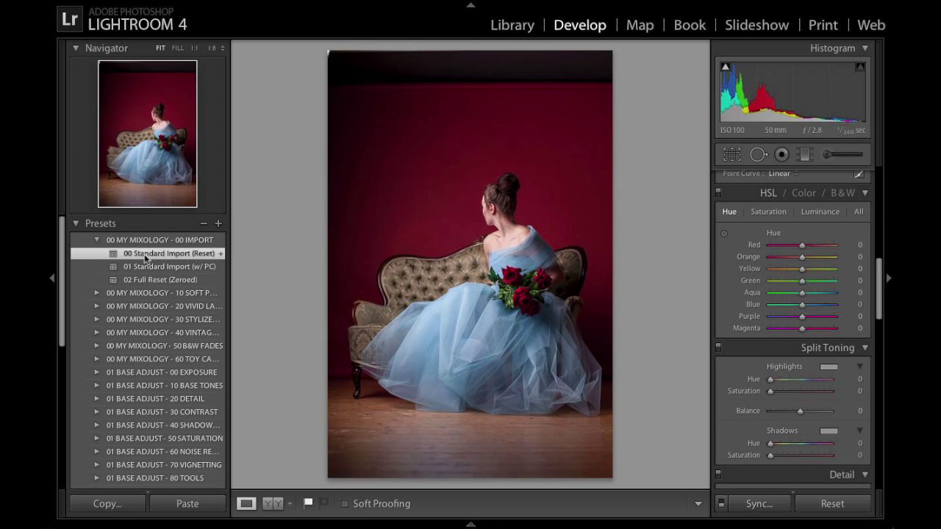
left_click(96, 239)
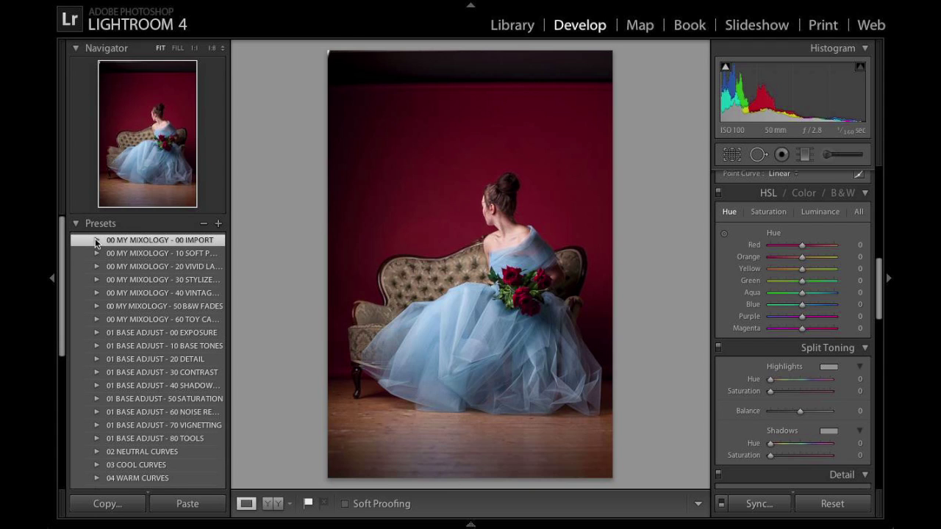
left_click(96, 372)
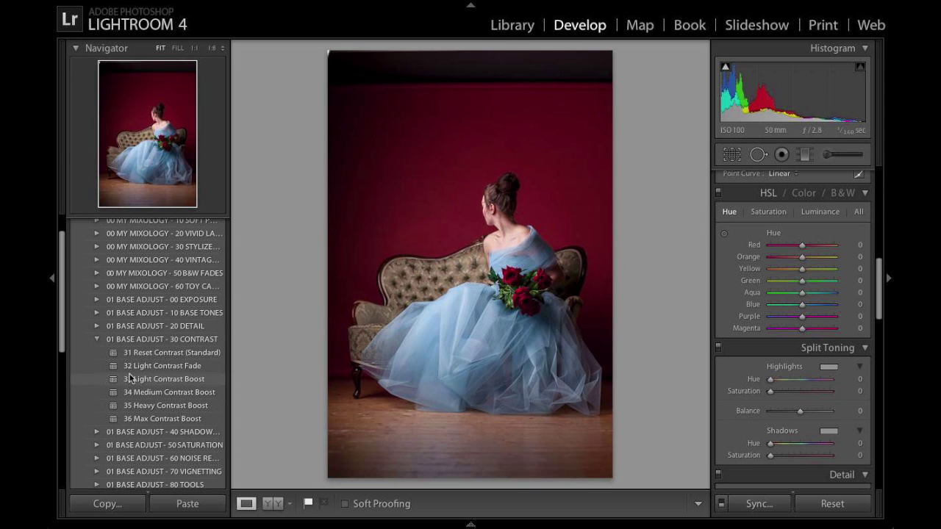
left_click(136, 380)
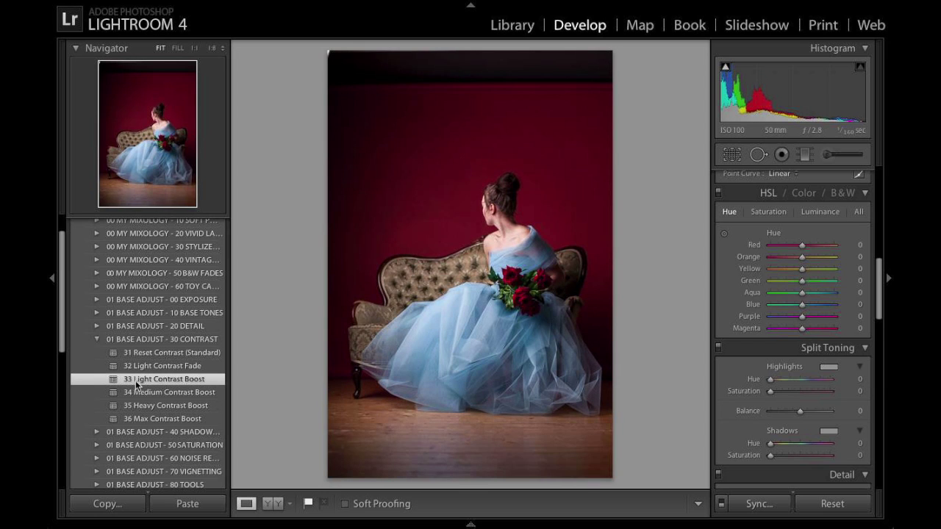
left_click(97, 340)
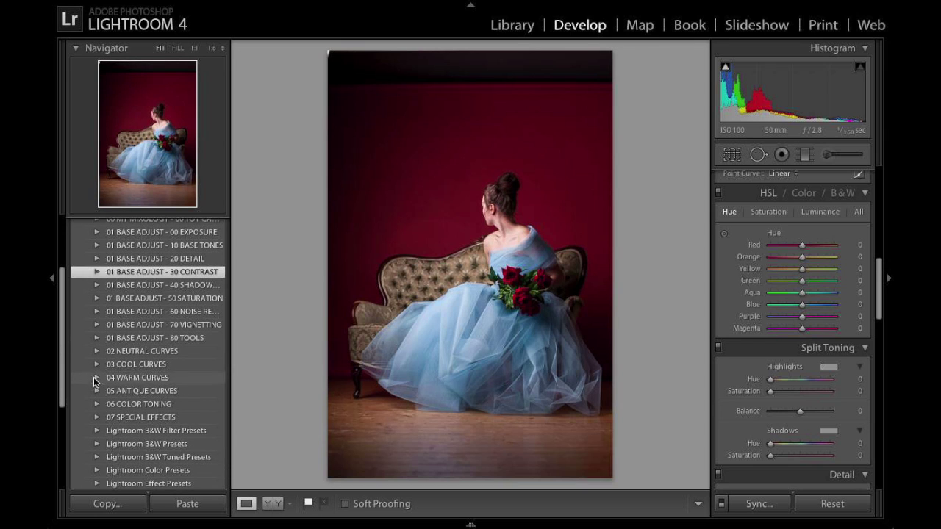
Try 34 Warm Cross Neutral Punch, then apply 44 Warm Cross Vintage Punch.
left_click(95, 377)
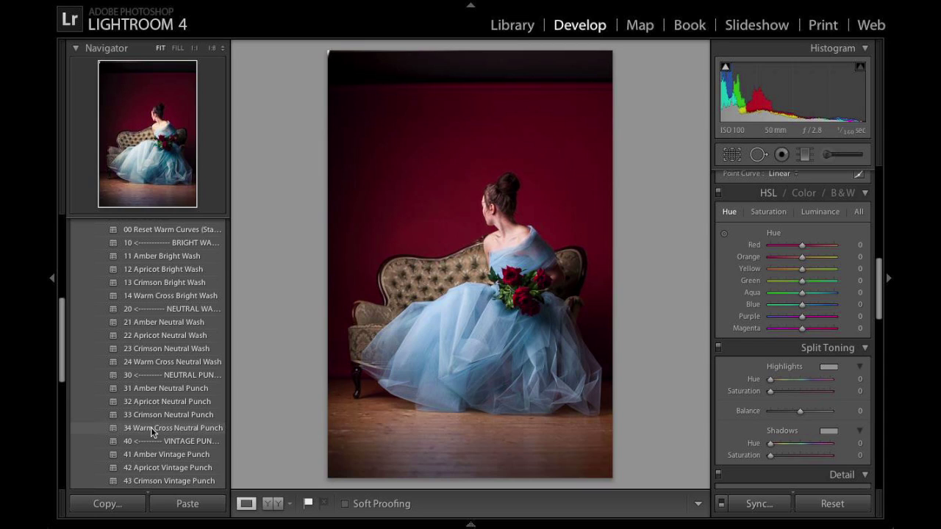
scroll(152, 432, "down", 1)
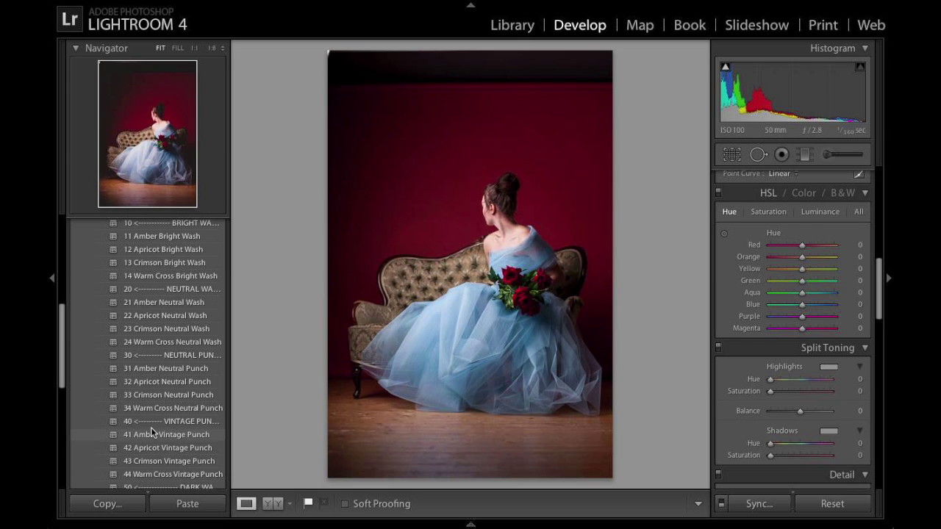
scroll(152, 432, "down", 2)
left_click(173, 378)
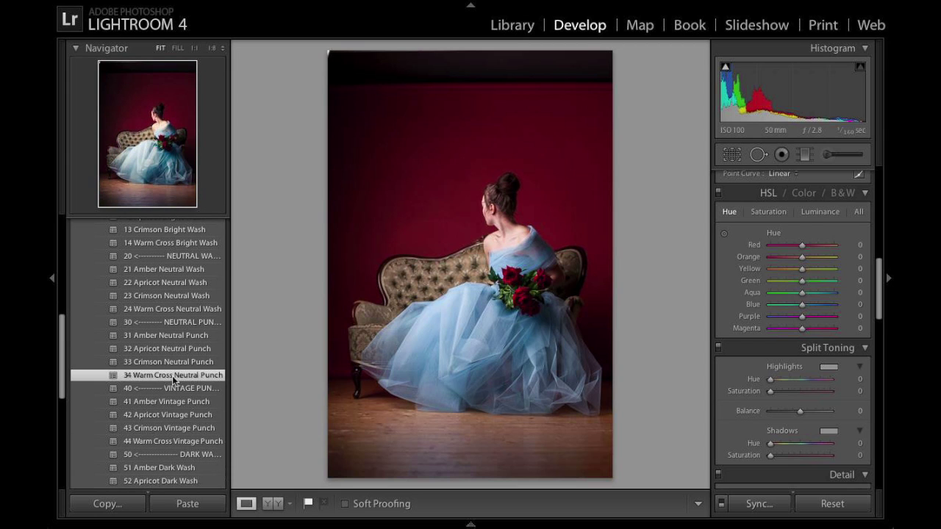
left_click(149, 444)
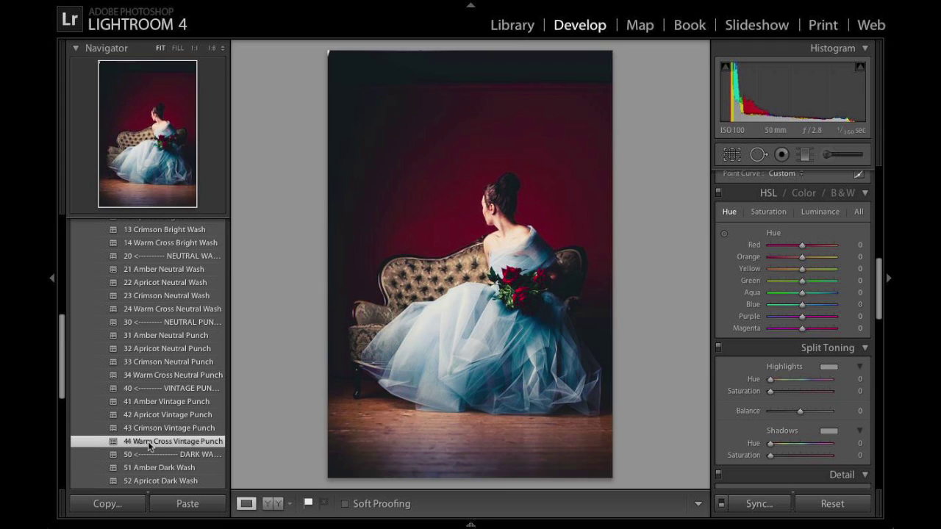
Apply the 35 Blue/Blue split-toning preset from the color toning presets.
scroll(136, 290, "up", 4)
left_click(96, 265)
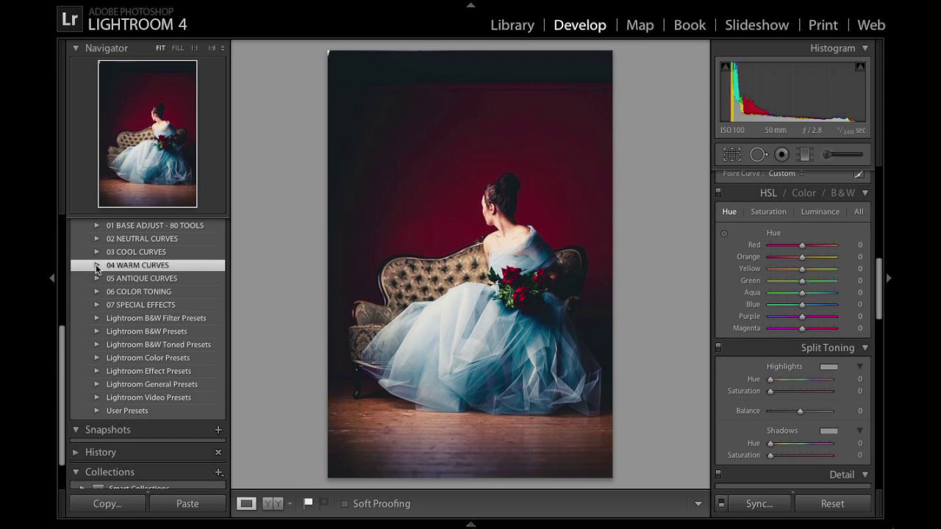
scroll(96, 255, "up", 4)
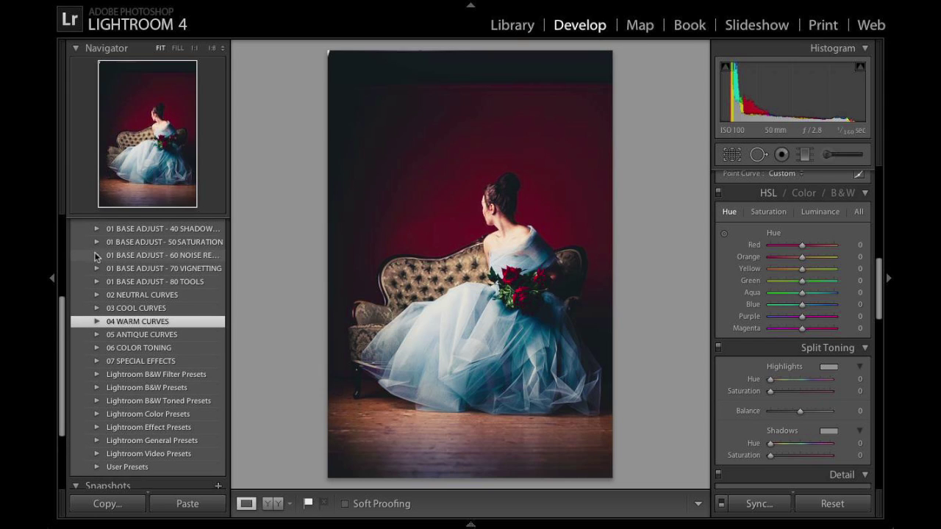
left_click(96, 349)
scroll(96, 354, "down", 1)
scroll(96, 353, "down", 8)
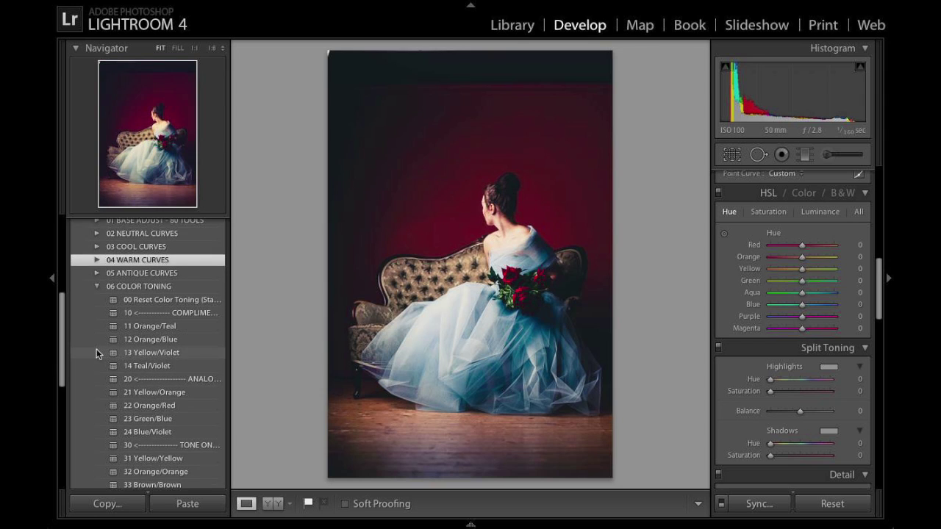
scroll(97, 349, "down", 2)
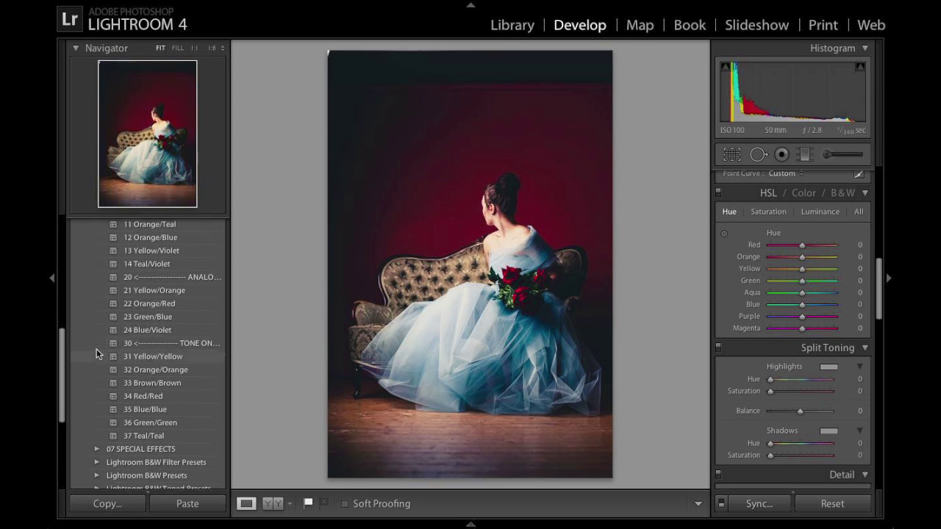
left_click(135, 411)
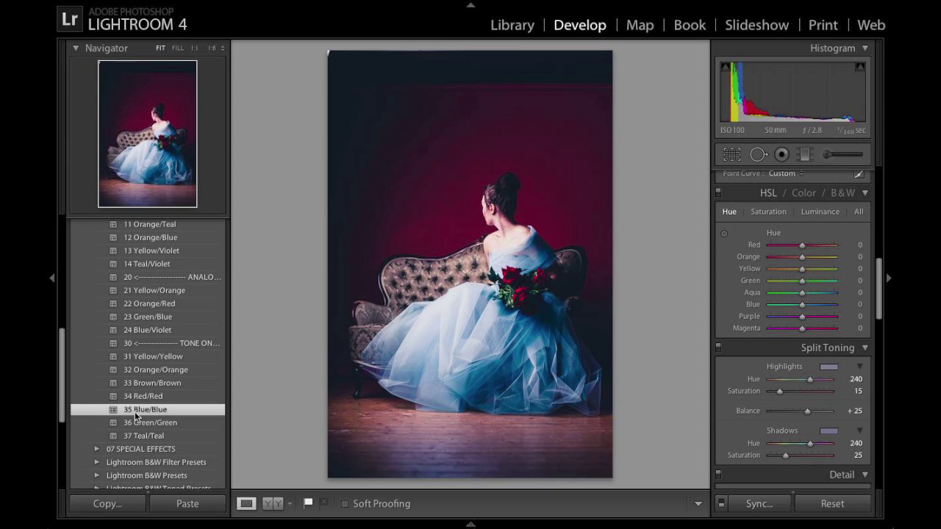
Add the 12 Light Radial Vignette preset, then apply 33 Heavy Edge Softening.
scroll(166, 352, "up", 10)
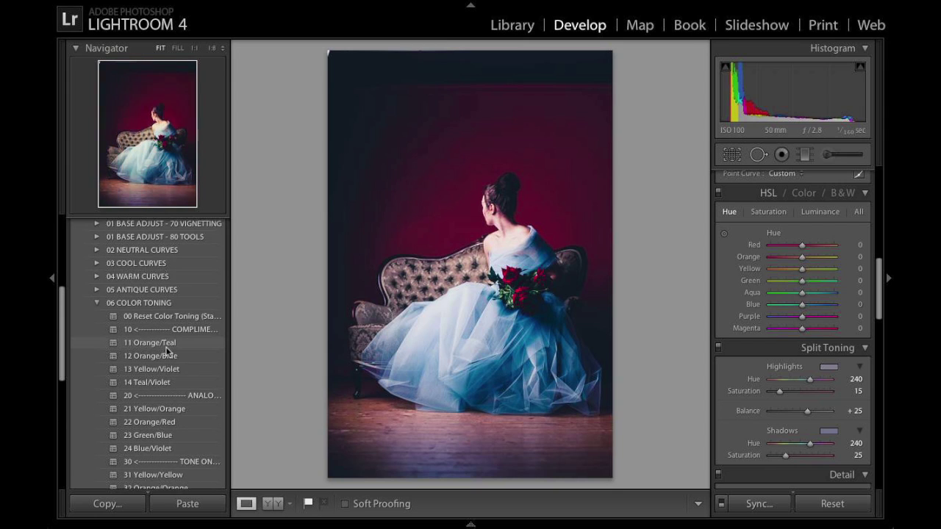
left_click(96, 331)
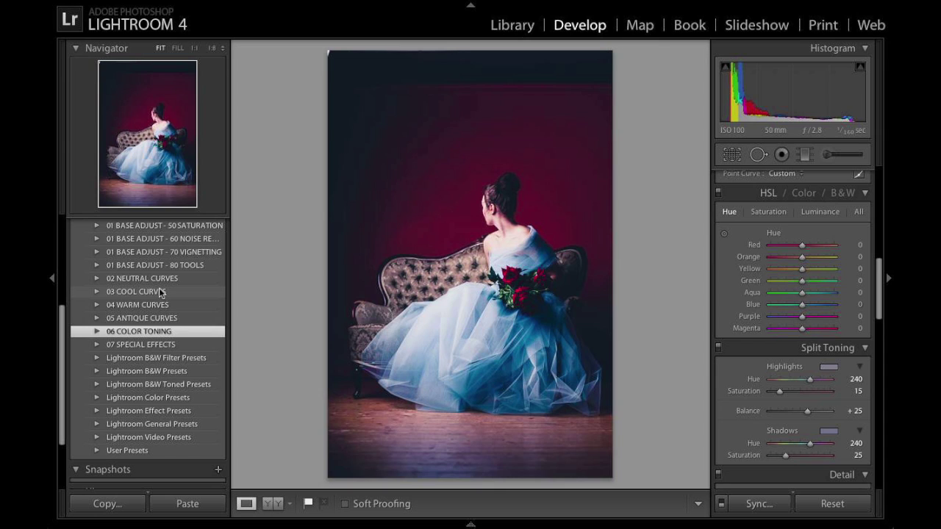
left_click(99, 344)
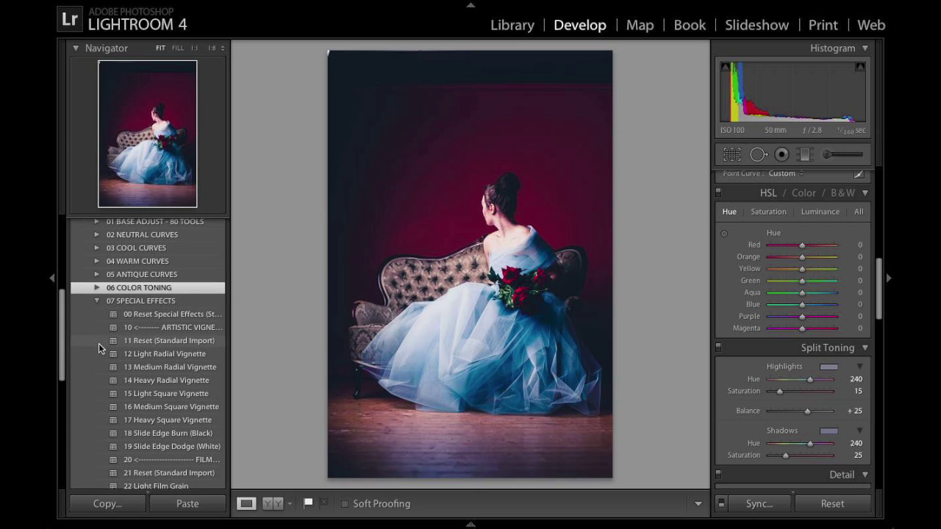
left_click(138, 356)
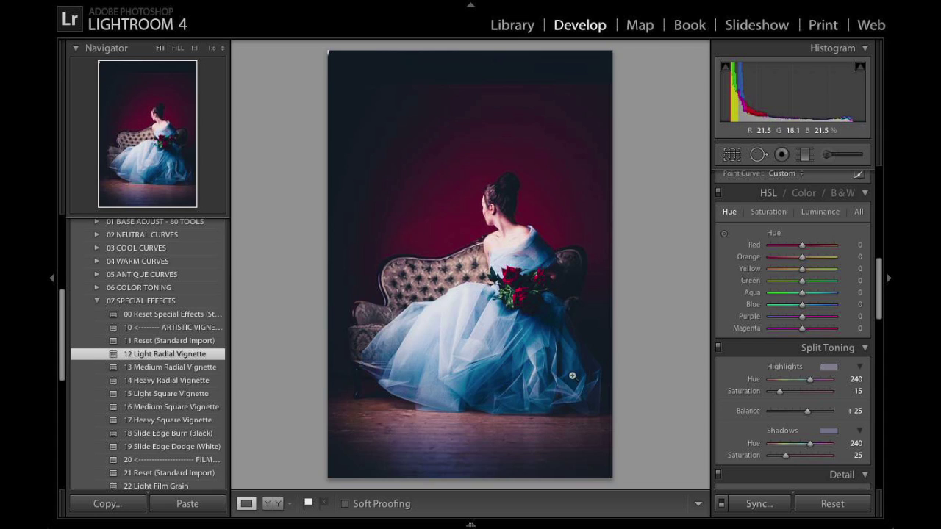
scroll(126, 388, "down", 5)
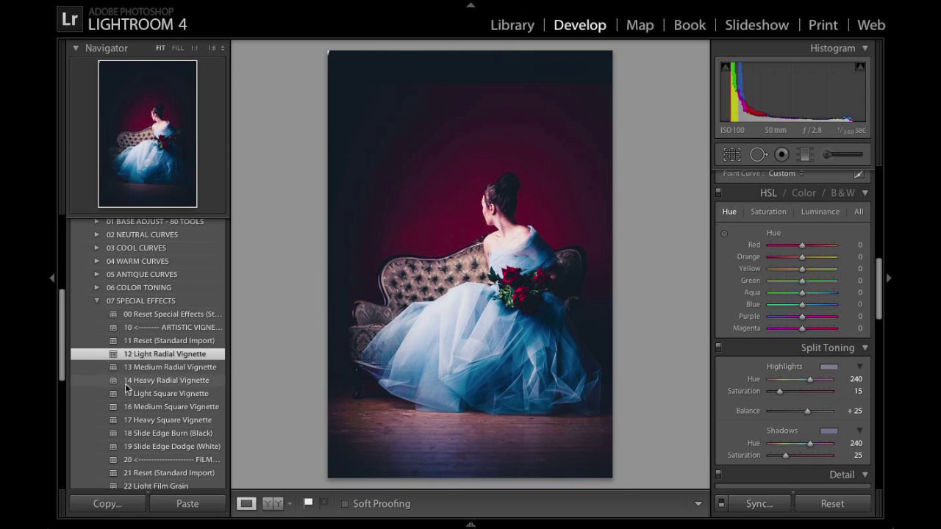
scroll(127, 388, "down", 2)
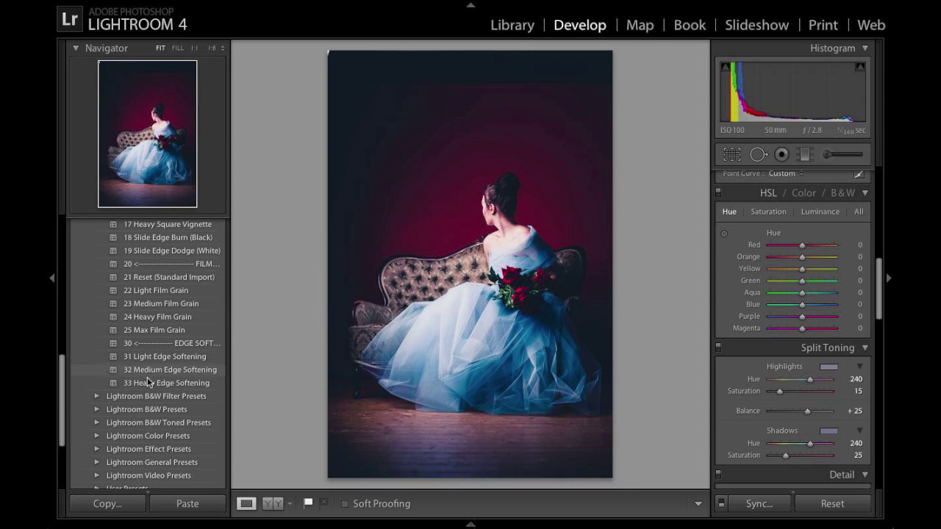
left_click(148, 383)
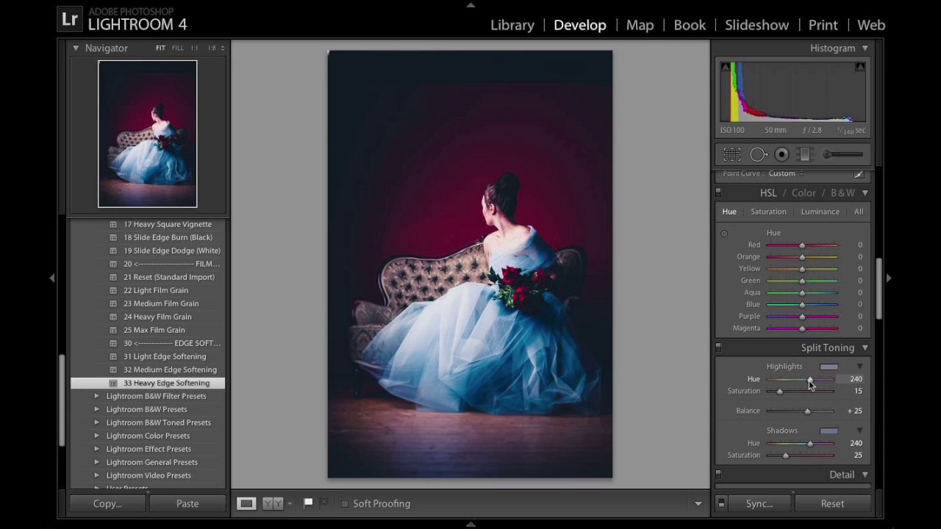
Retune Split Toning: highlights hue 48, saturation 21; balance −15; shadows hue 214, saturation 14.
left_click_drag(809, 384, 777, 381)
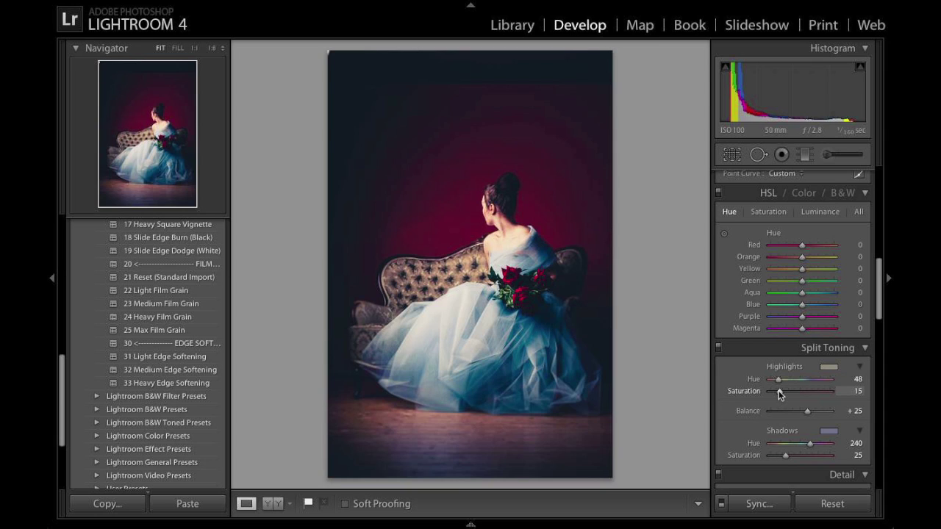
left_click_drag(778, 391, 782, 391)
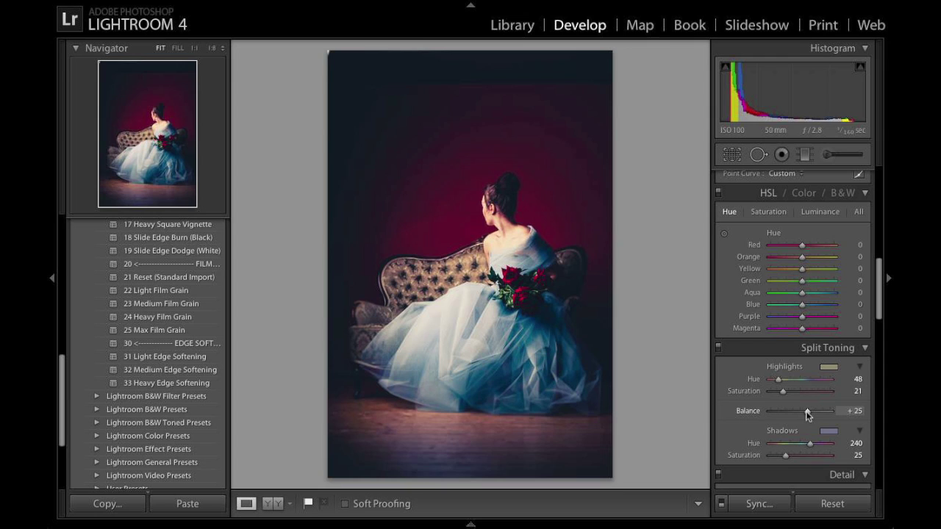
left_click_drag(805, 411, 795, 416)
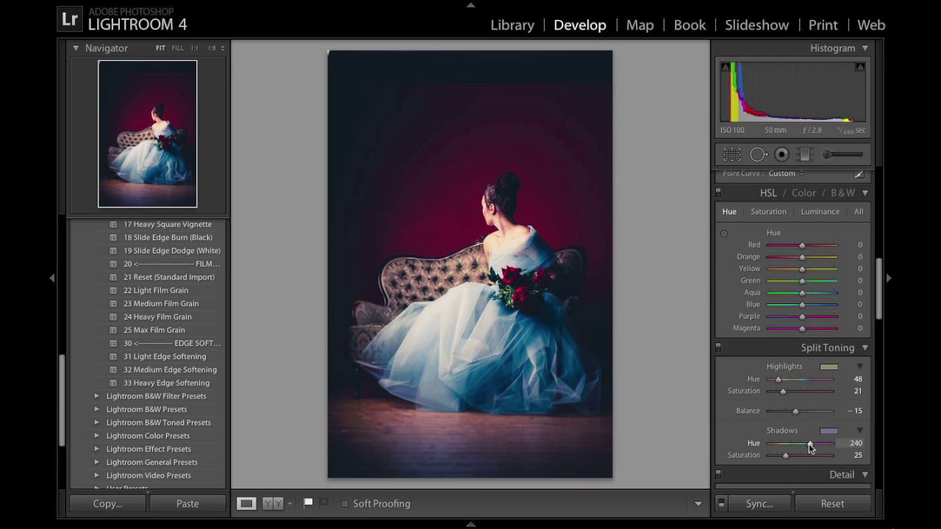
left_click_drag(809, 445, 806, 447)
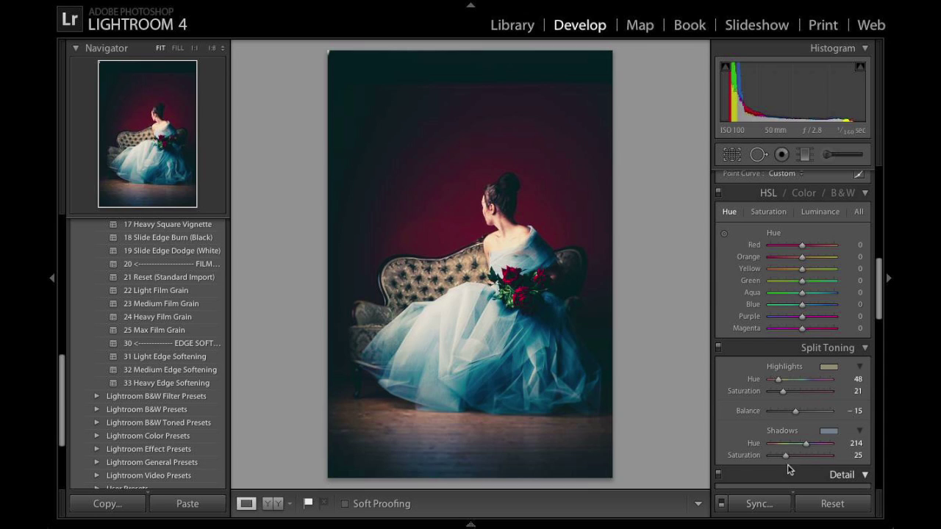
left_click_drag(786, 456, 777, 456)
Set Basic Clarity −15, Saturation −15, Temp 5233, Tint −13 and Contrast +16.
scroll(770, 323, "up", 10)
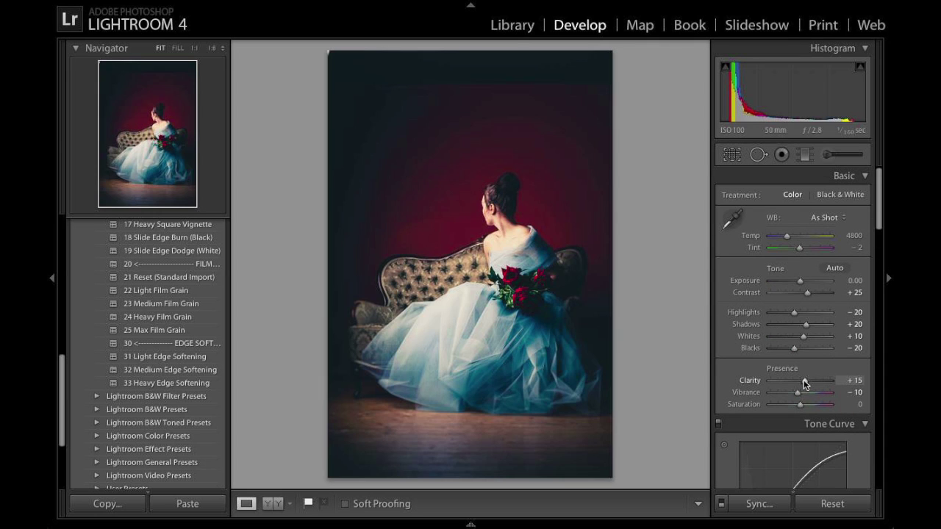
left_click_drag(804, 381, 795, 380)
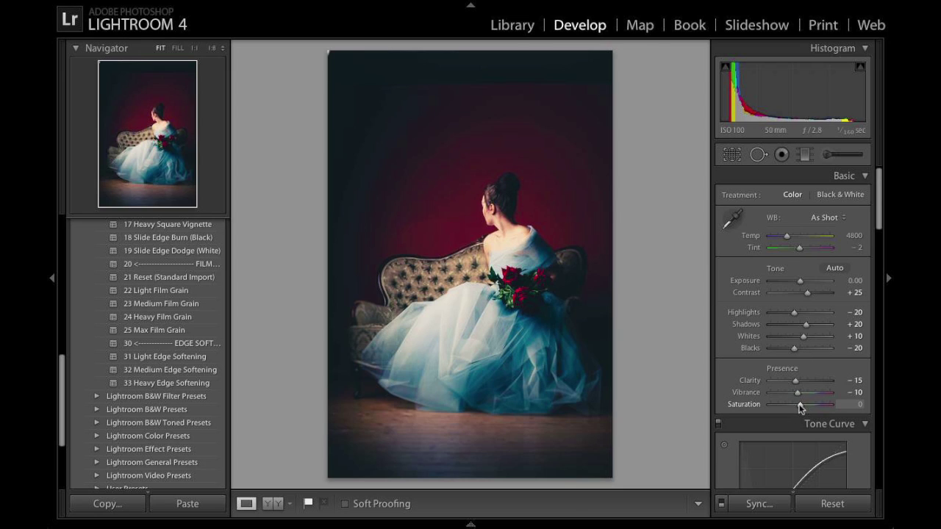
mouse_move(799, 404)
left_mouse_down()
mouse_move(789, 405)
mouse_move(796, 411)
left_mouse_up()
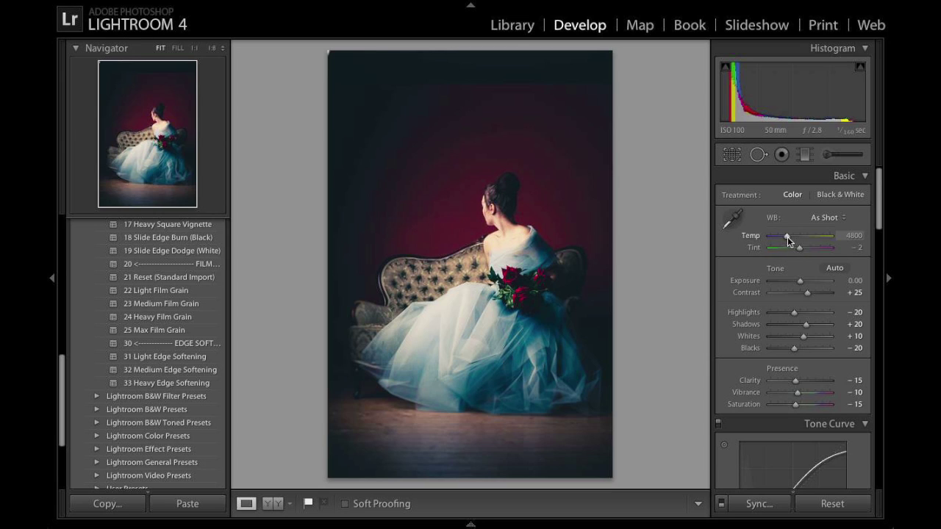
left_click_drag(788, 236, 790, 236)
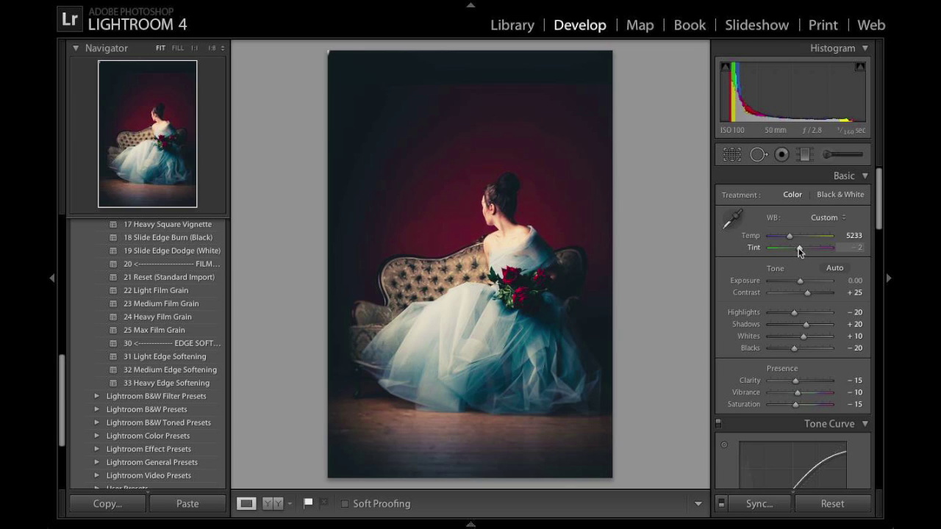
left_click_drag(797, 248, 795, 248)
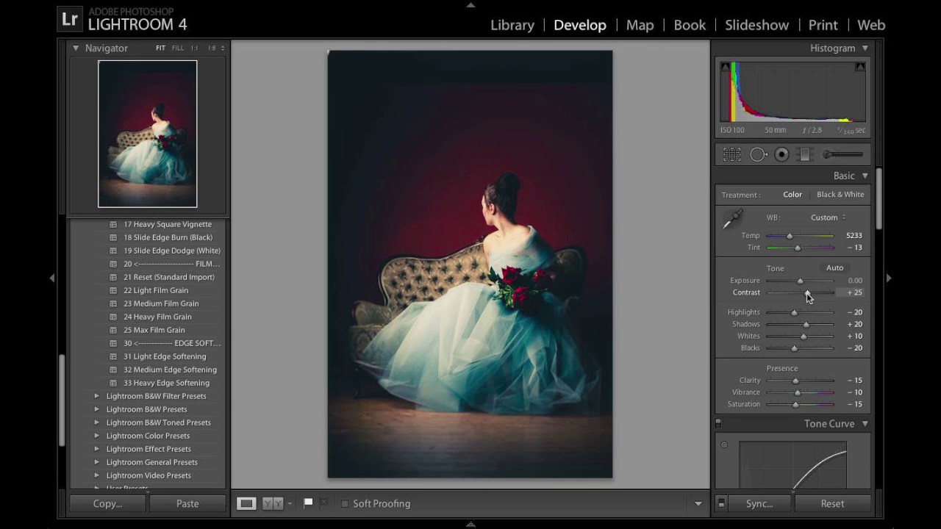
left_click_drag(808, 292, 806, 298)
Set the region tone curve's Highlights to +26 and Lights to +4.
scroll(802, 323, "down", 5)
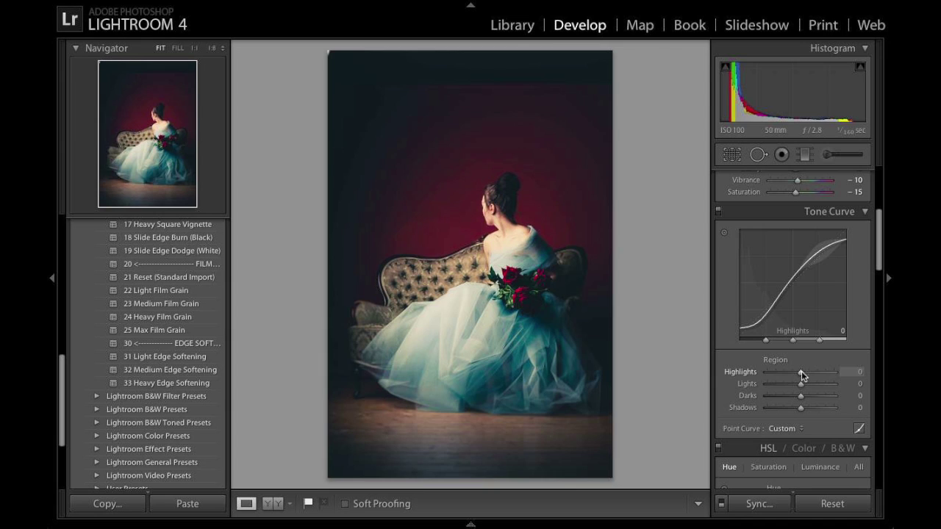
left_click_drag(802, 372, 811, 378)
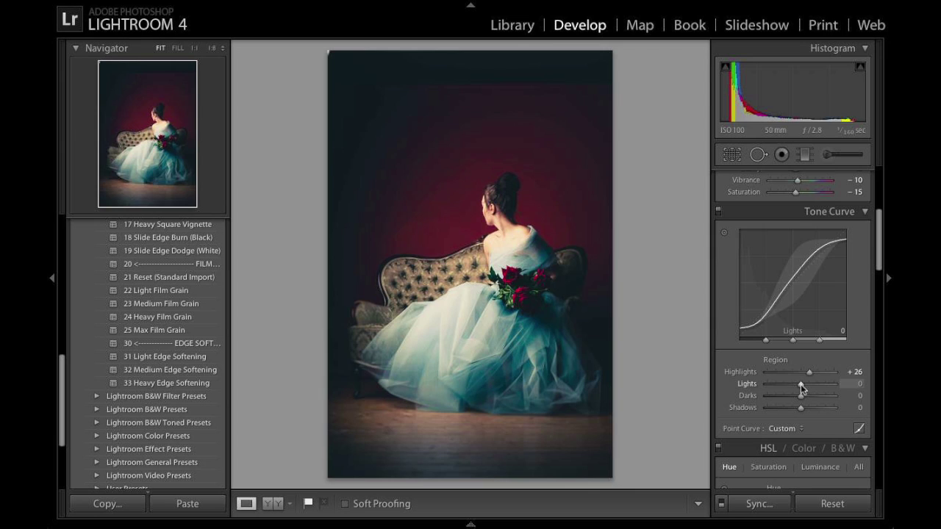
left_click_drag(800, 384, 802, 385)
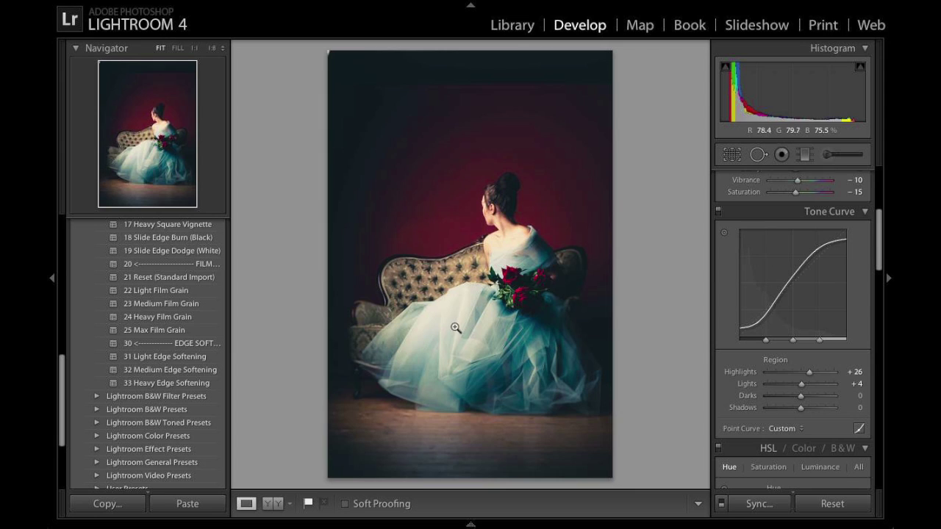
Shift the gown's hue with the HSL Hue targeted tool, then set Blue −28 and Aqua −17.
scroll(769, 375, "down", 3)
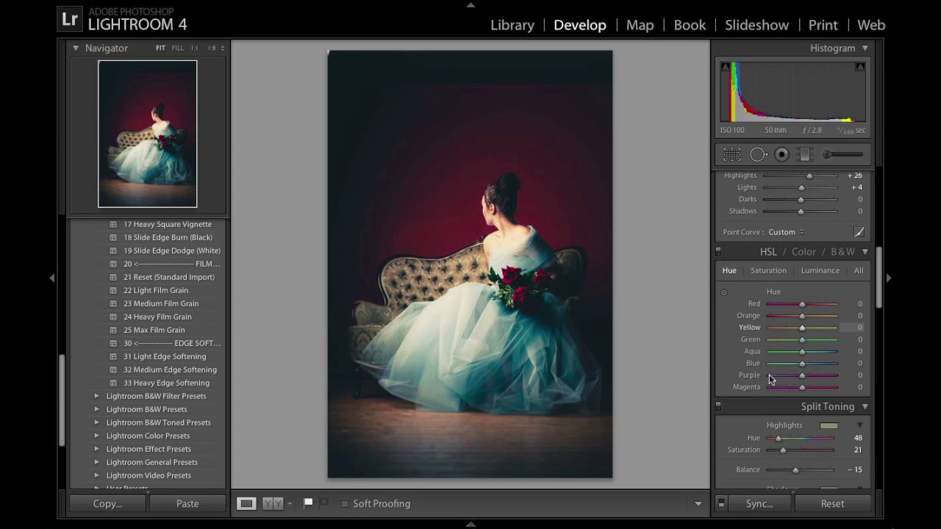
scroll(769, 374, "down", 1)
left_click(733, 232)
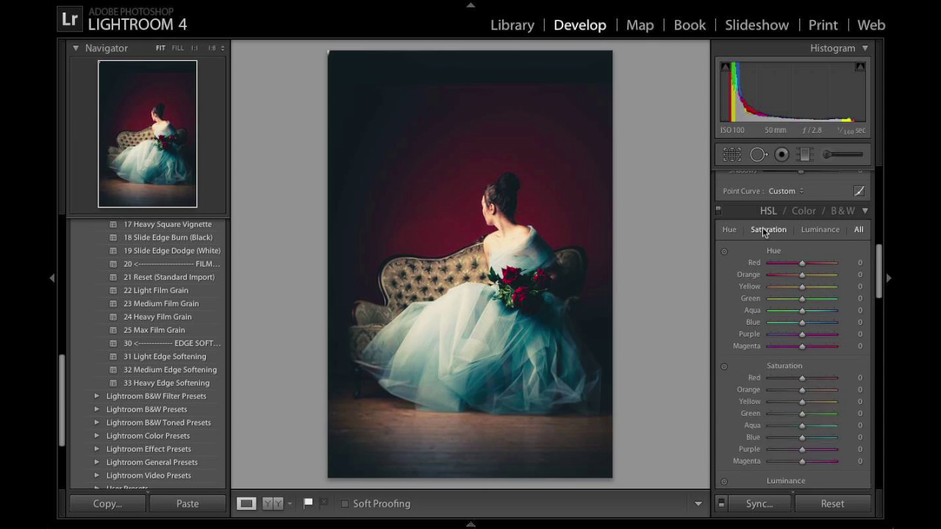
left_click(728, 230)
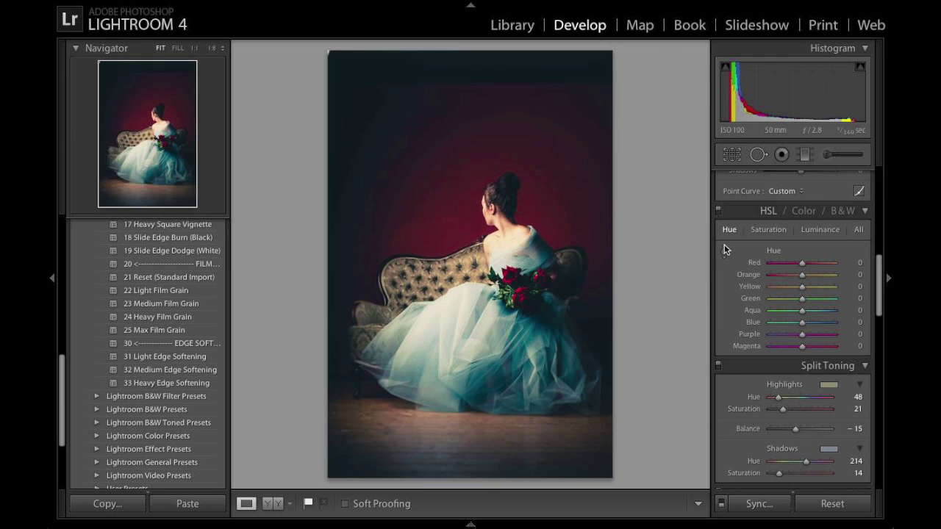
left_click(724, 252)
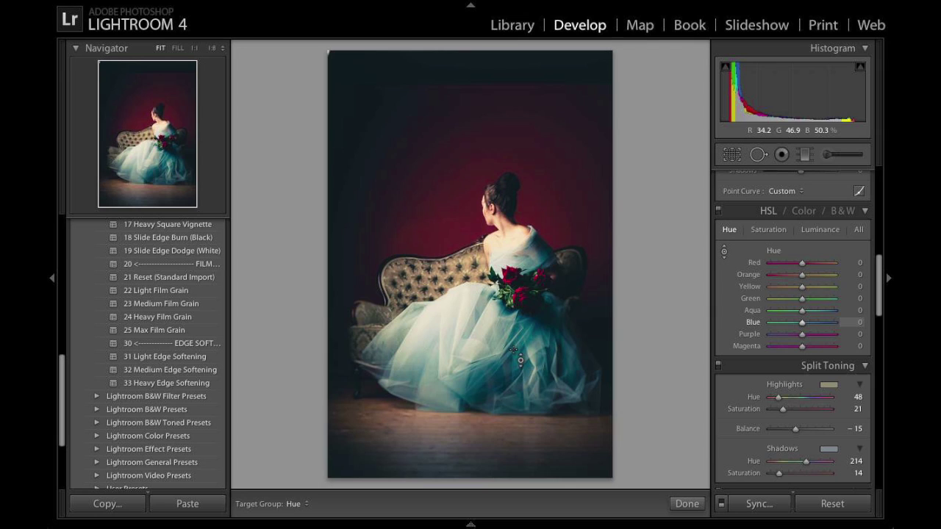
left_click_drag(456, 353, 456, 265)
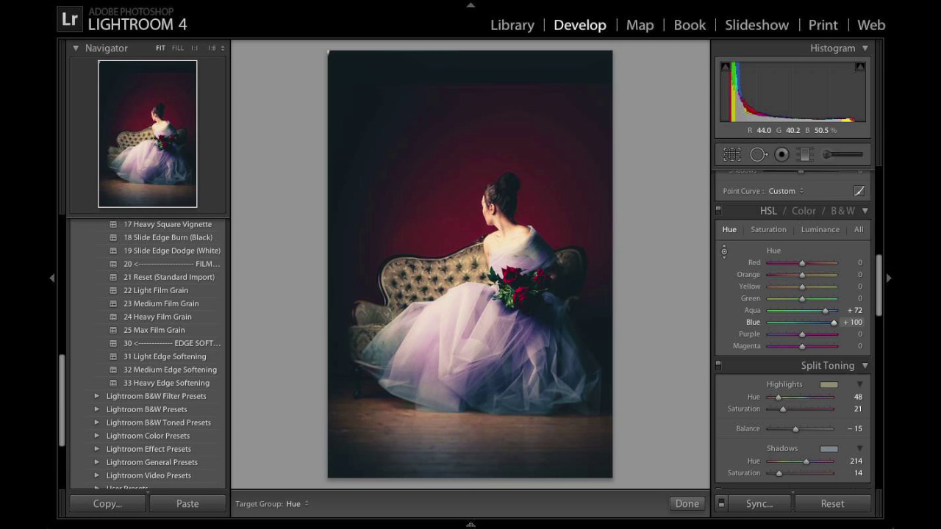
left_click_drag(455, 265, 456, 321)
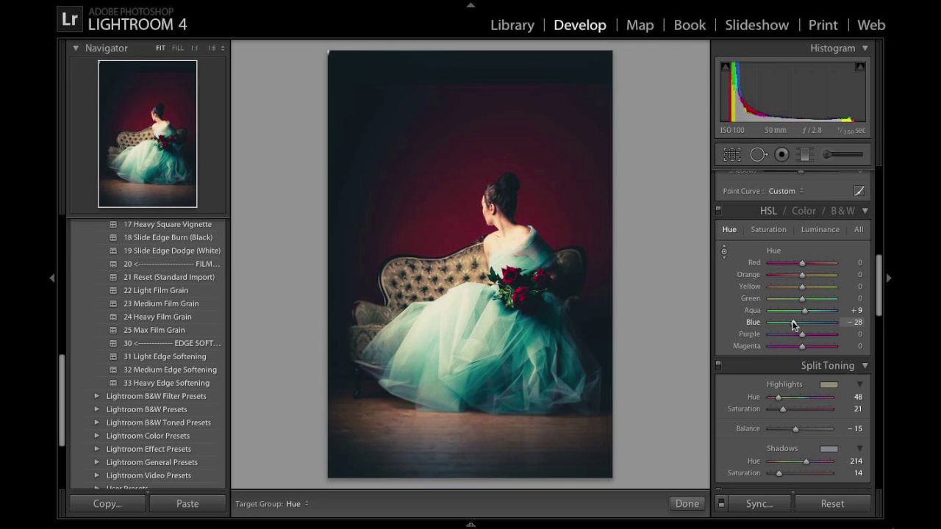
left_click_drag(794, 326, 797, 327)
left_click_drag(806, 314, 797, 312)
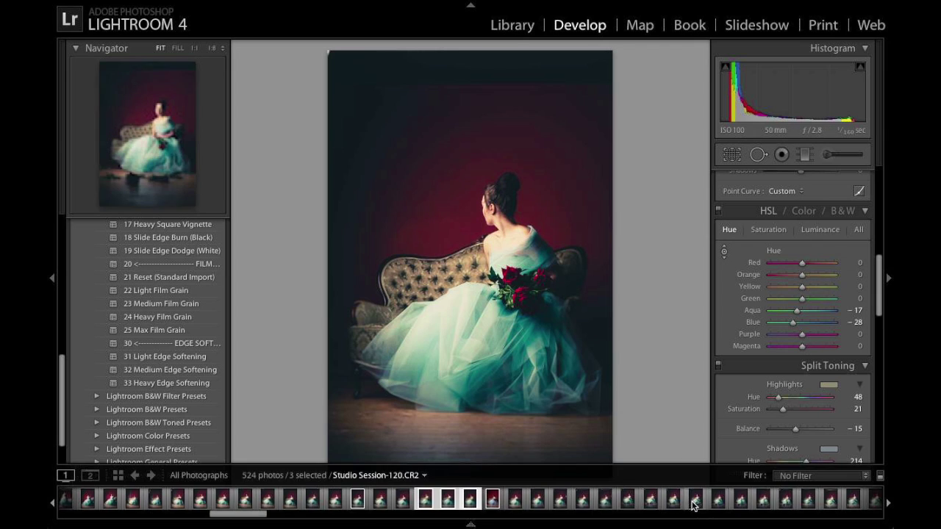
left_click(690, 503)
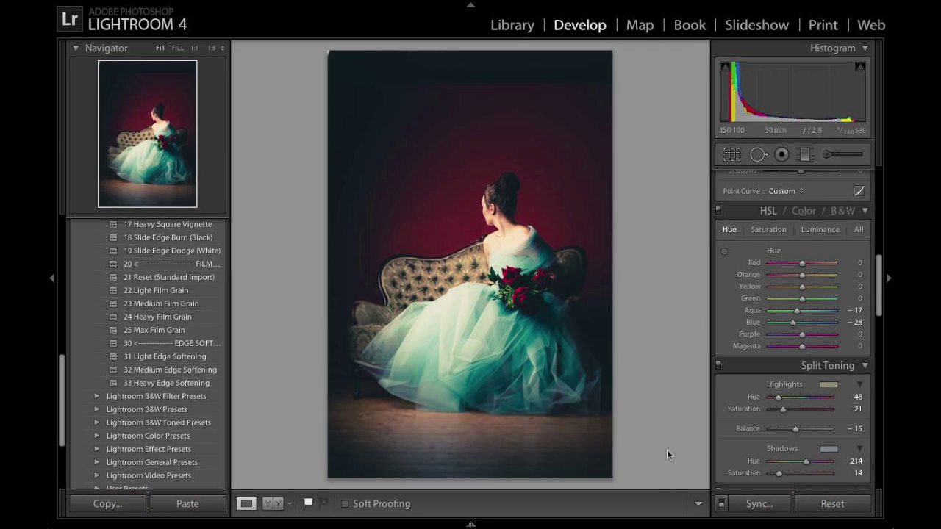
left_click(730, 157)
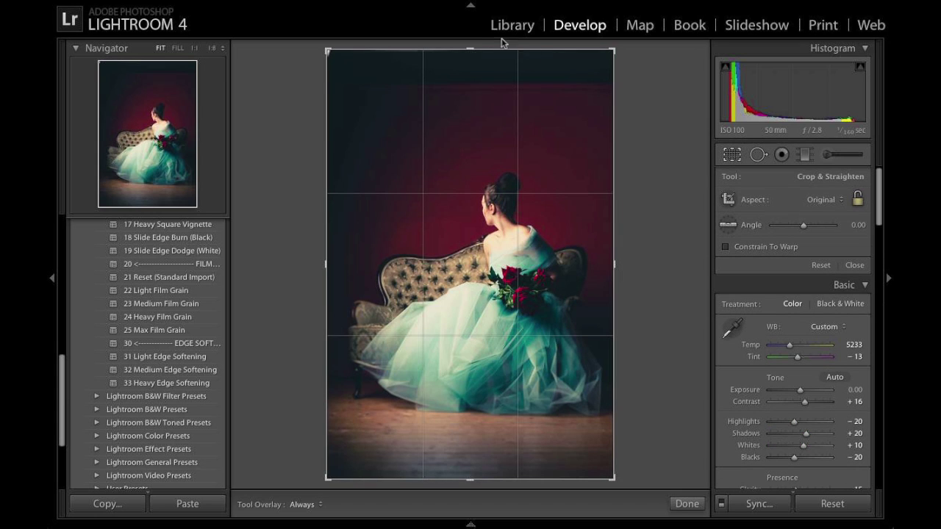
left_click_drag(467, 48, 467, 77)
key("Return")
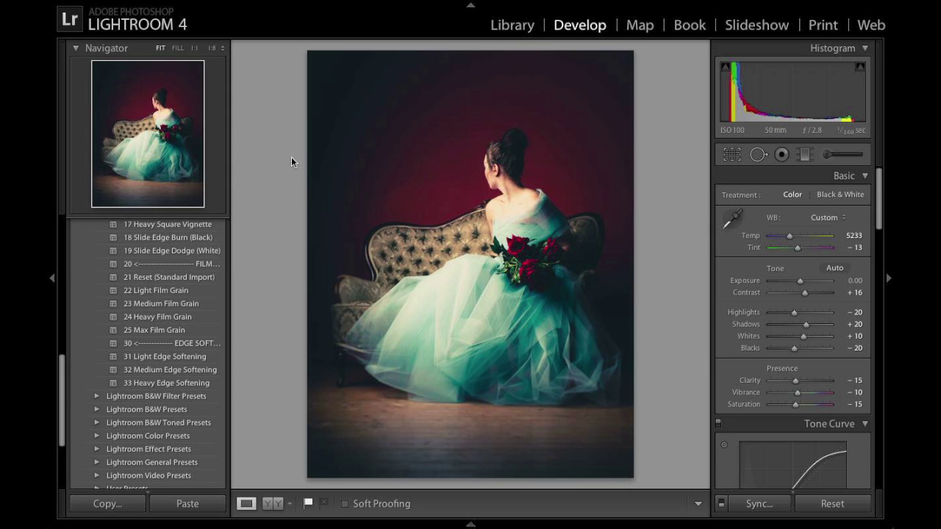
scroll(149, 322, "up", 10)
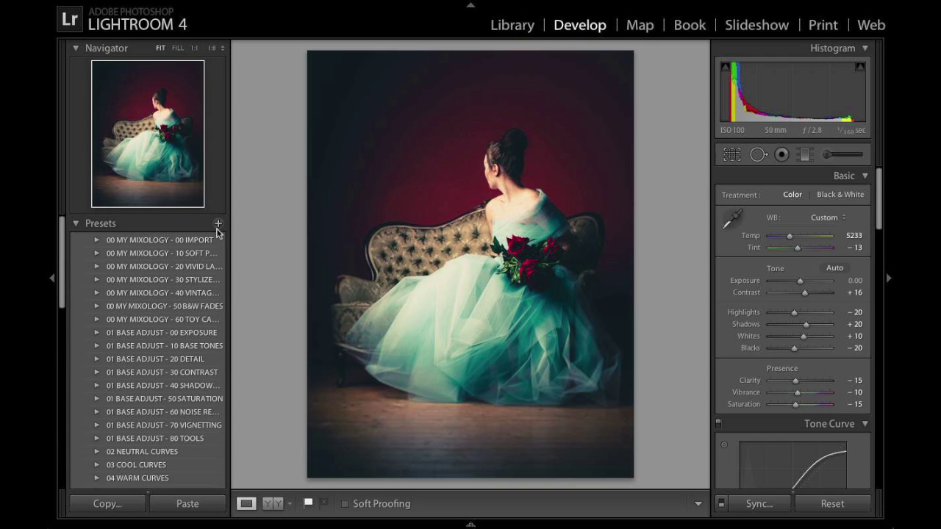
Create a develop preset named 'Tranquillity' in User Presets, replacing the existing one.
left_click(218, 225)
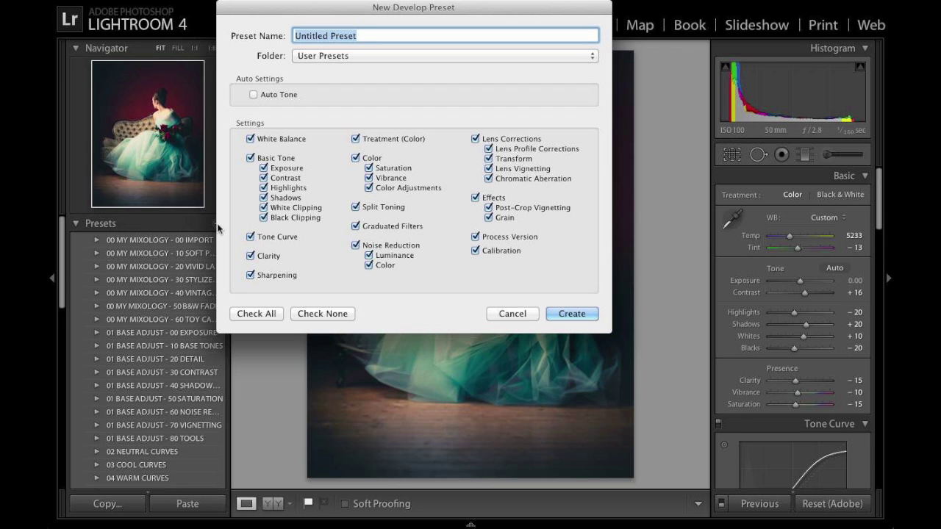
type("Tranquillity")
key("BackSpace")
key("BackSpace")
key("BackSpace")
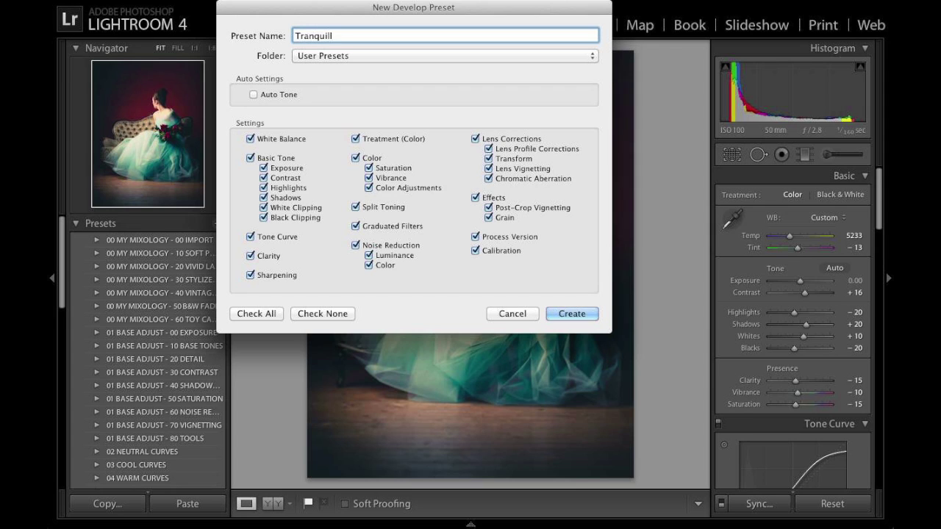
type("ity")
left_click(371, 55)
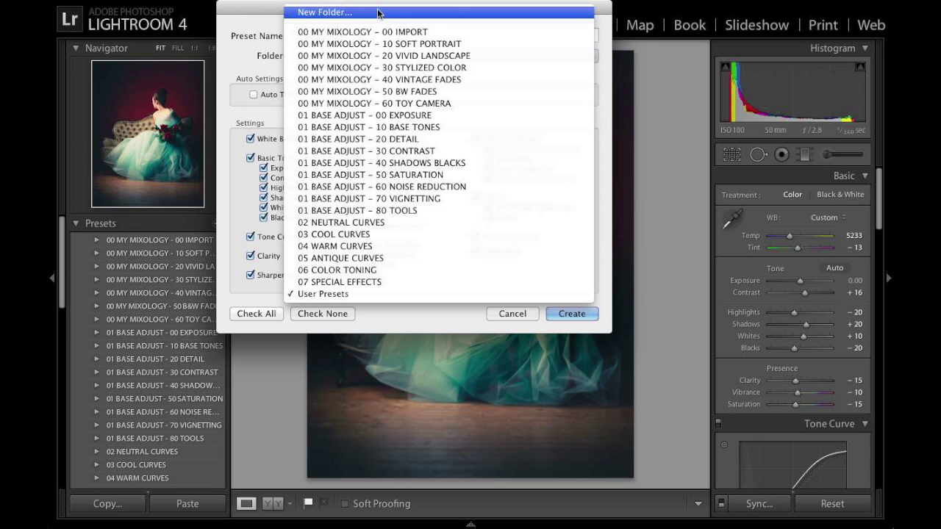
left_click(349, 294)
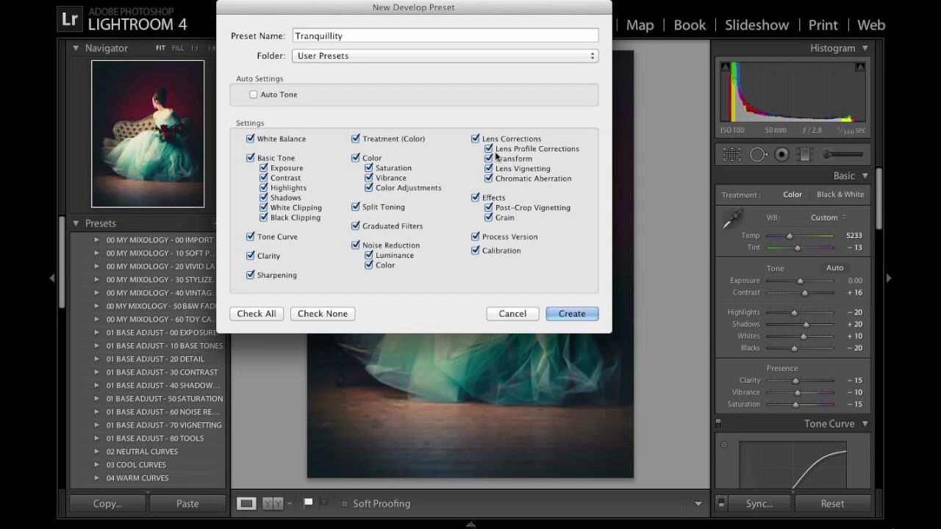
left_click(586, 317)
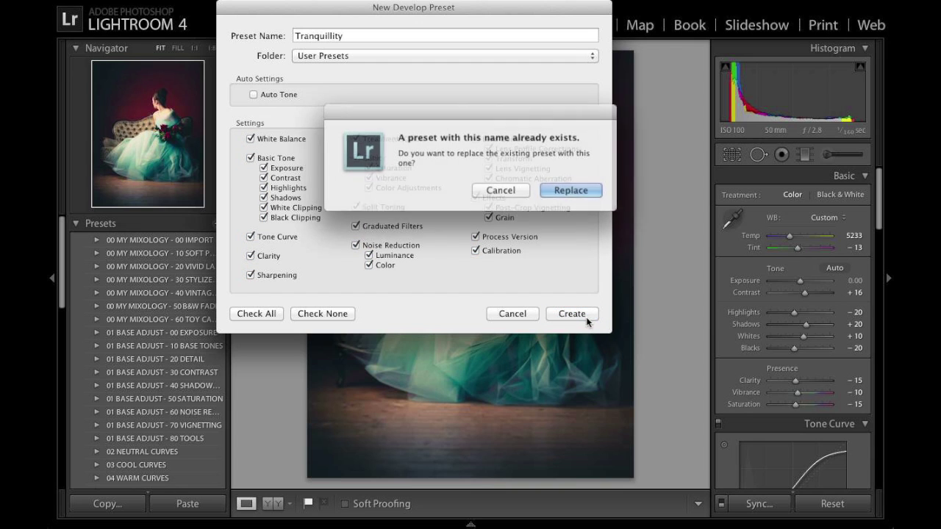
left_click(566, 189)
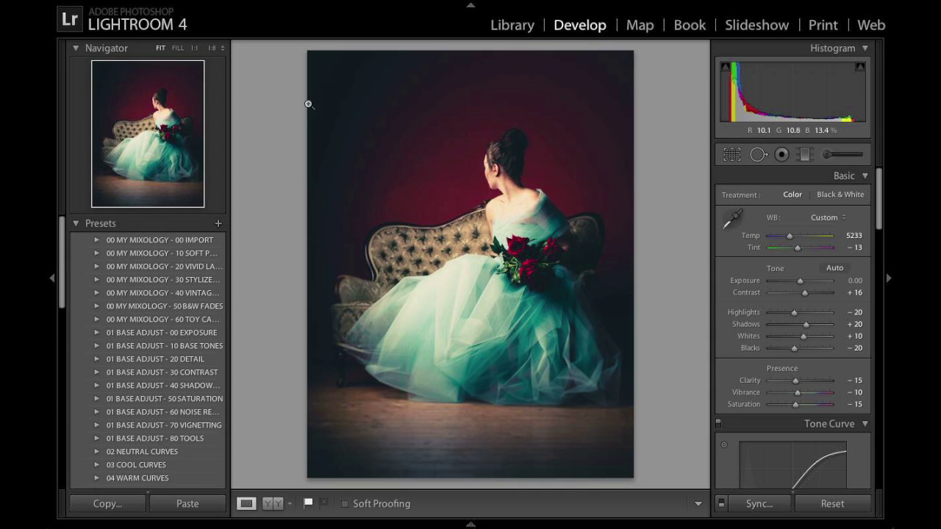
Start a tethered capture session with the Desktop's Tranquillity folder as destination.
left_click(153, 8)
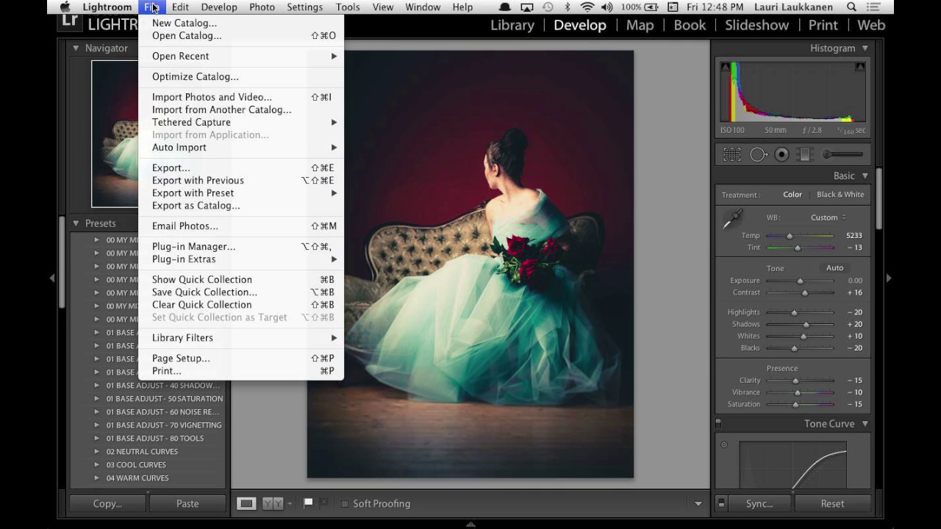
mouse_move(189, 122)
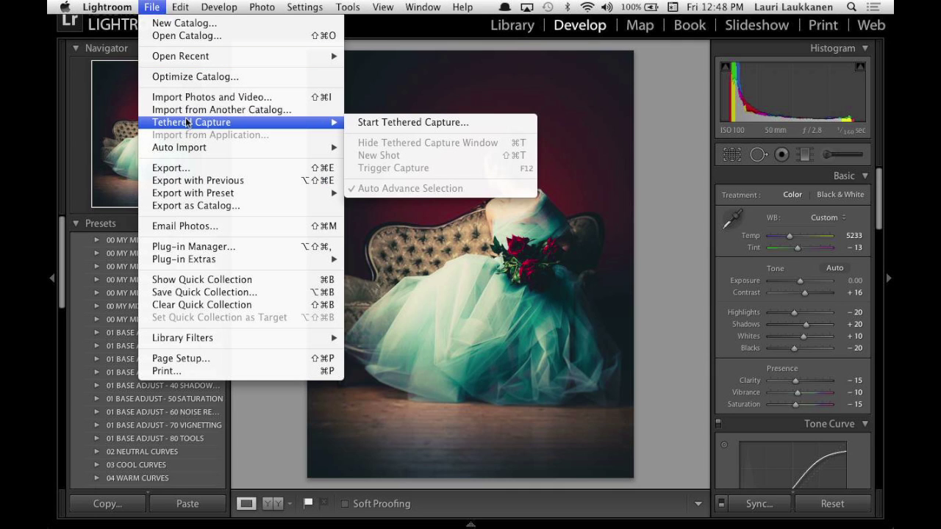
left_click(378, 124)
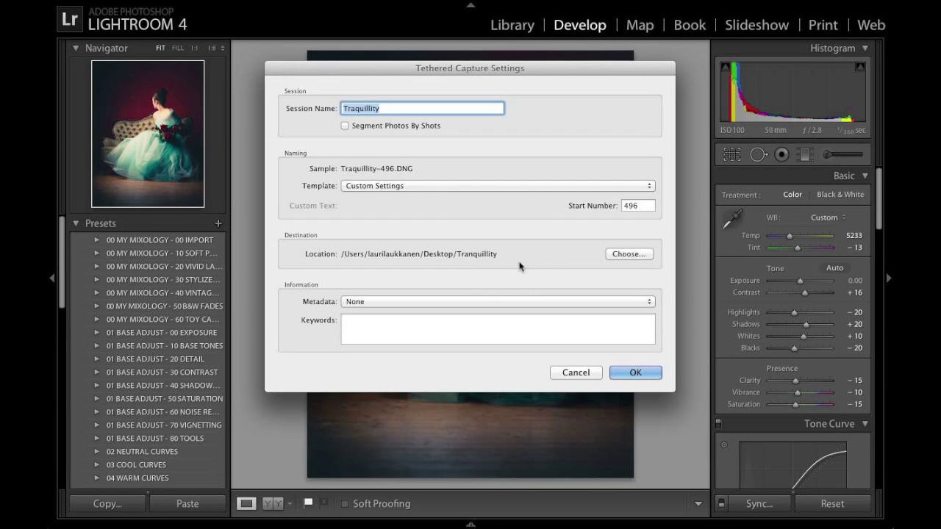
left_click(636, 257)
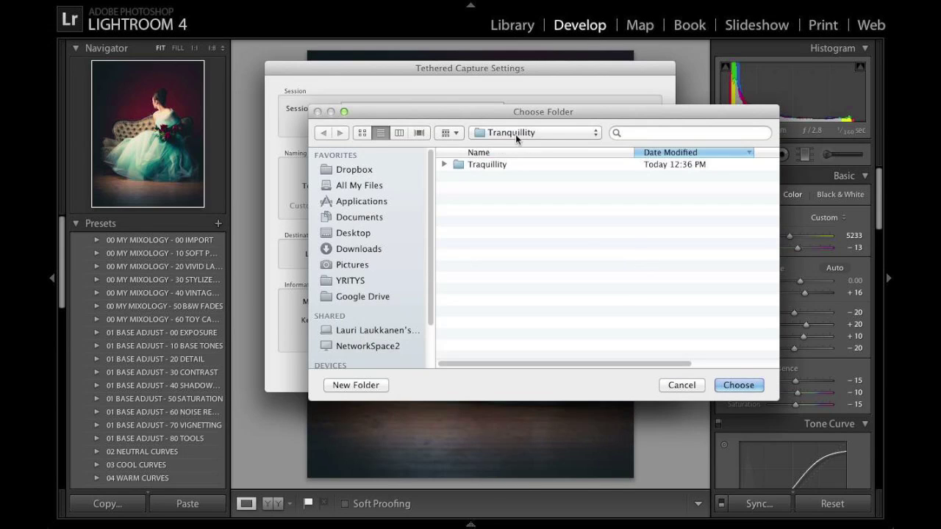
left_click(512, 134)
left_click(507, 144)
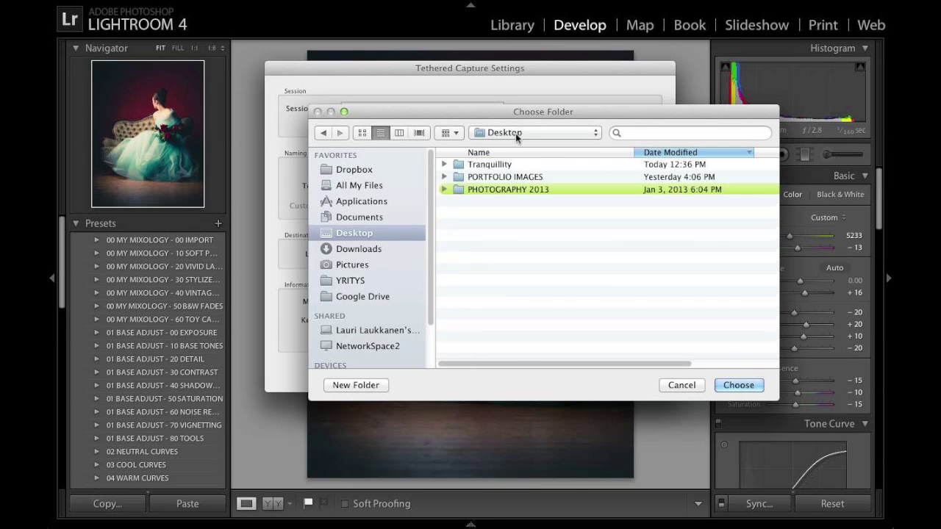
double_click(482, 189)
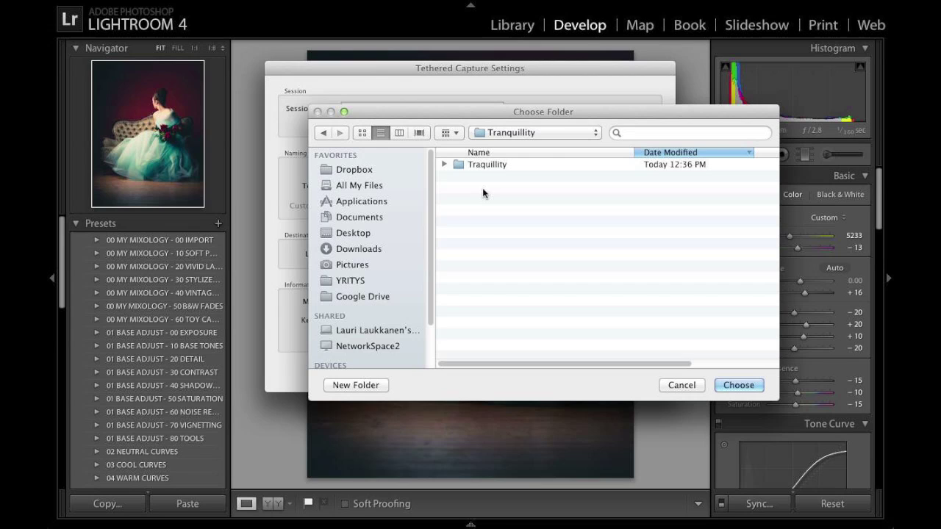
left_click(739, 385)
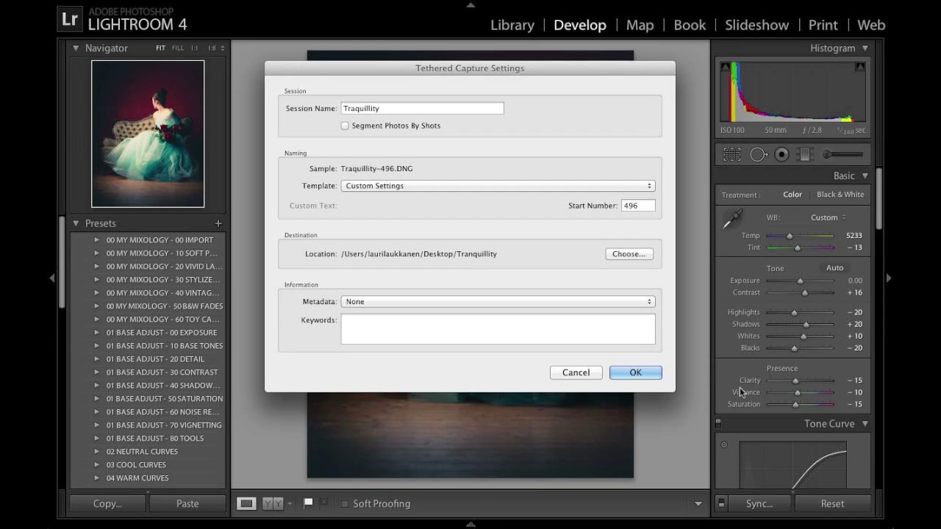
left_click(645, 375)
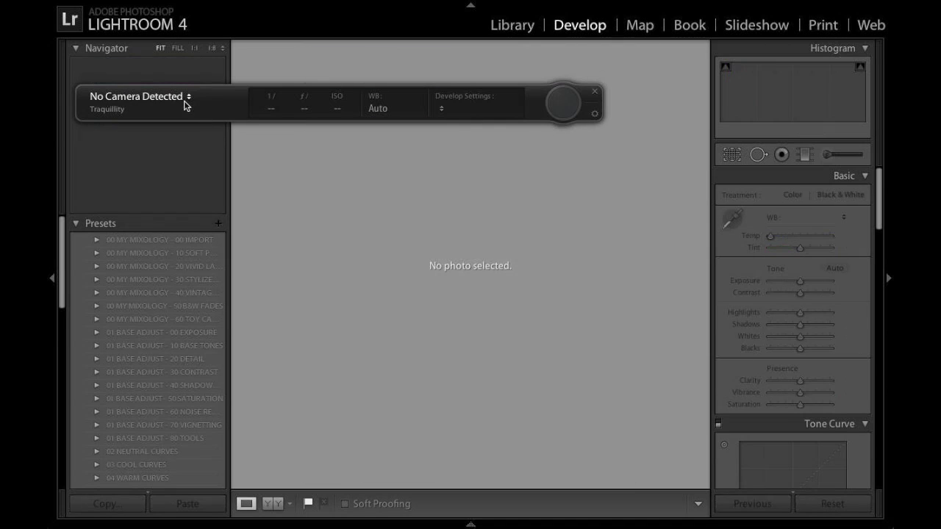
Set the tethered bar's Develop Settings to User Presets > Tranquillity, then close the bar.
left_click(149, 99)
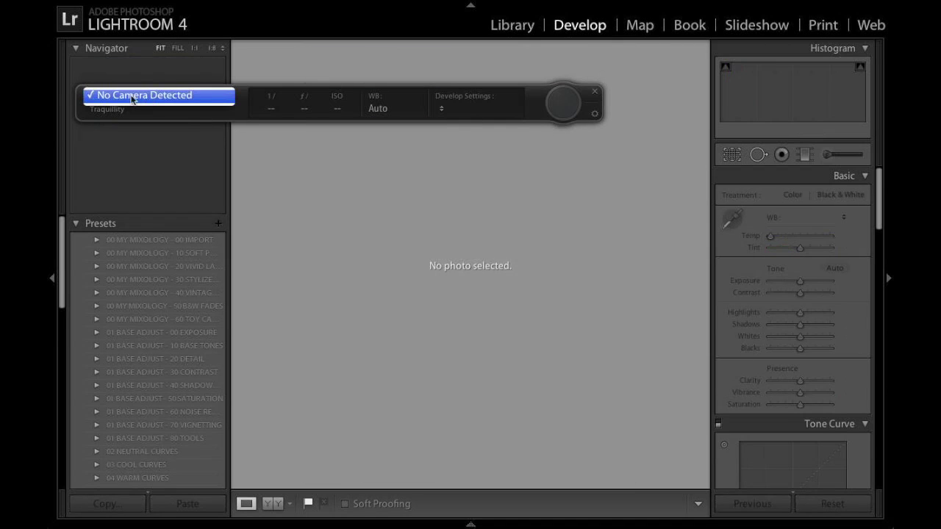
left_click(312, 102)
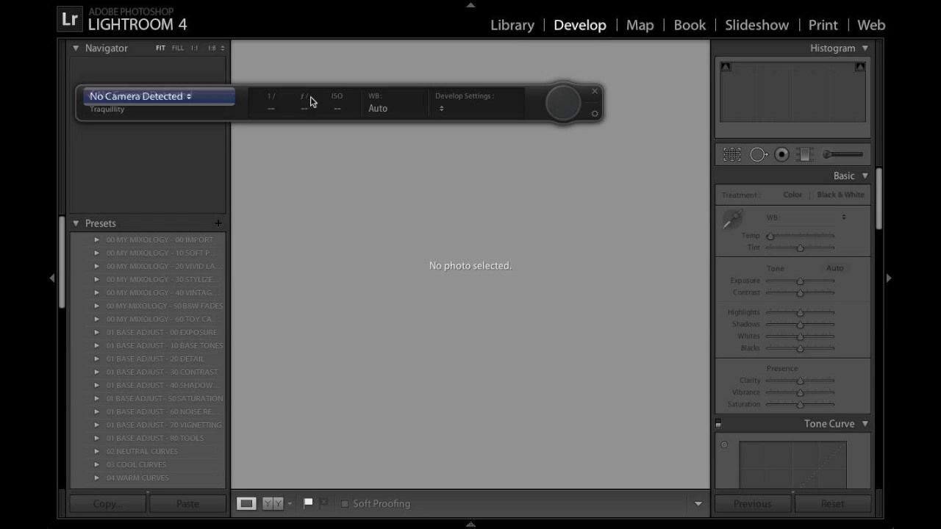
left_click(441, 110)
mouse_move(563, 454)
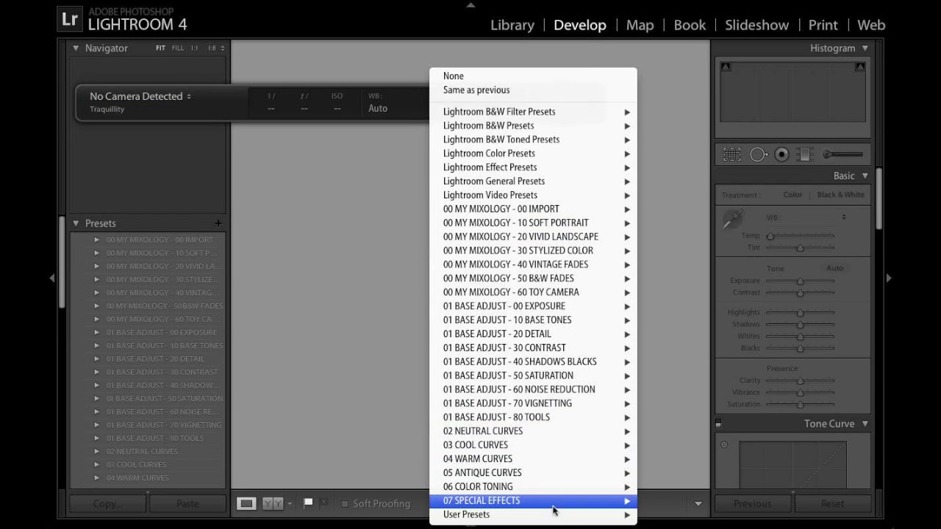
mouse_move(553, 515)
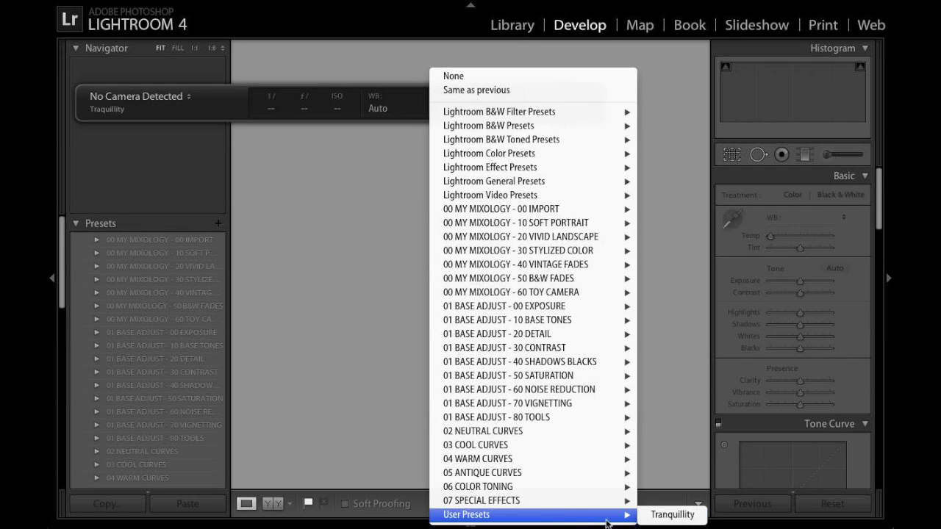
left_click(664, 517)
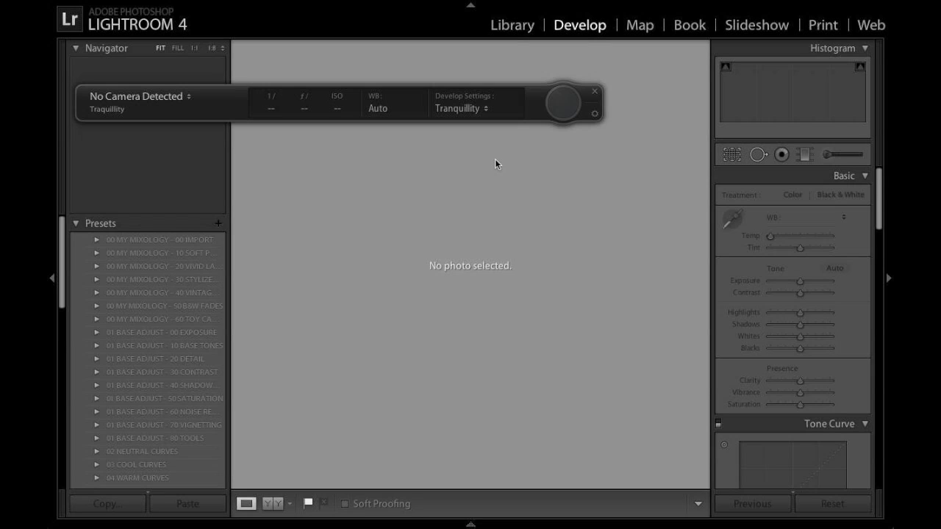
left_click(595, 94)
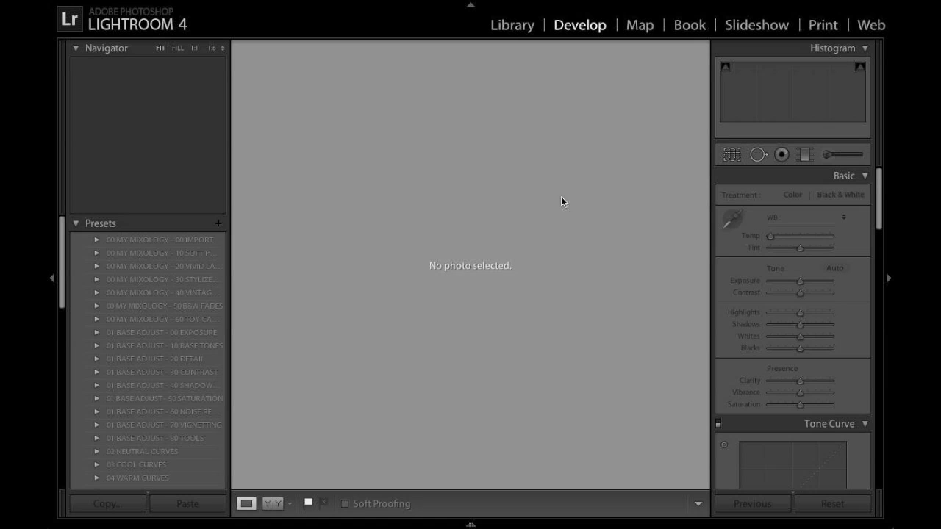
In the Library's All Photographs view, open the teal sofa portrait with red roses in Loupe view.
left_click(516, 28)
left_click(151, 241)
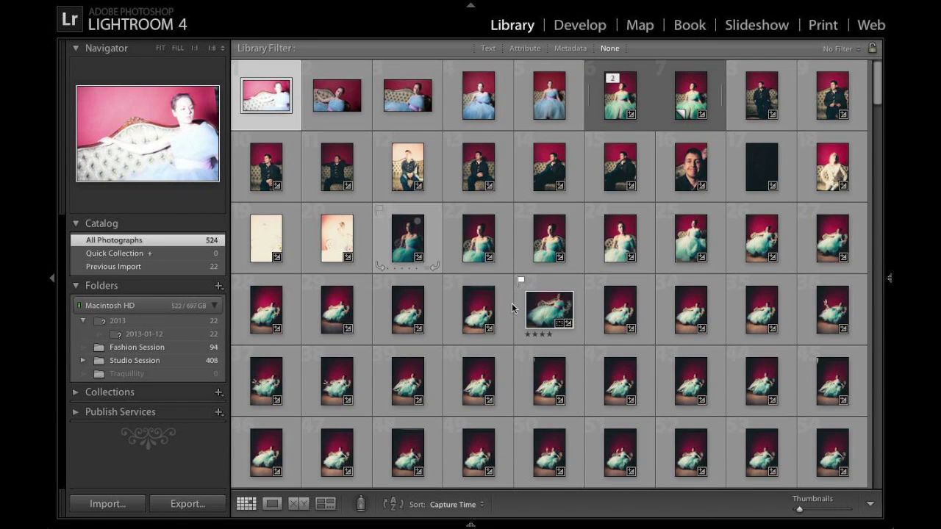
scroll(512, 307, "down", 10)
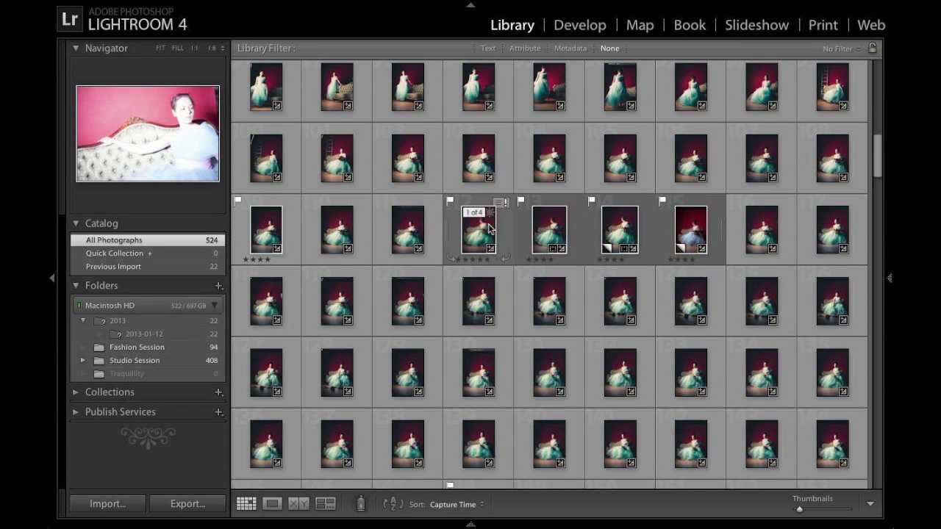
double_click(478, 235)
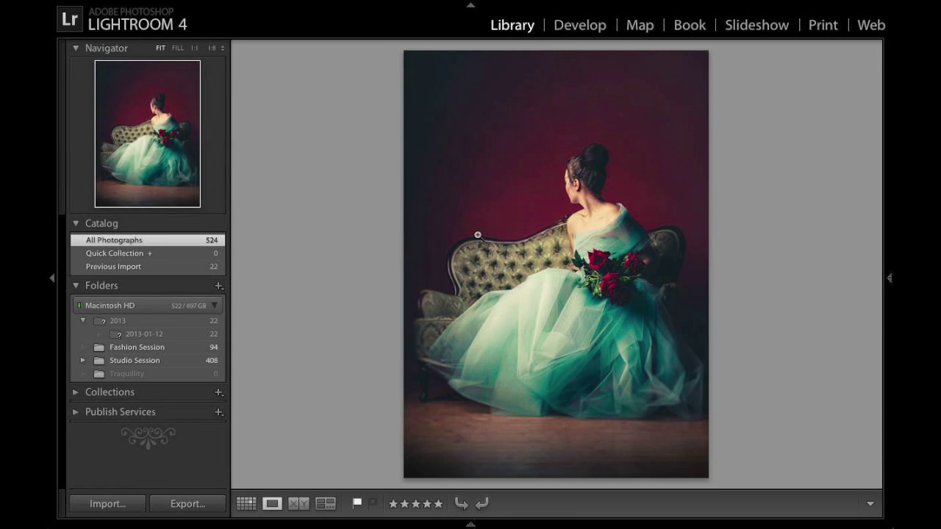